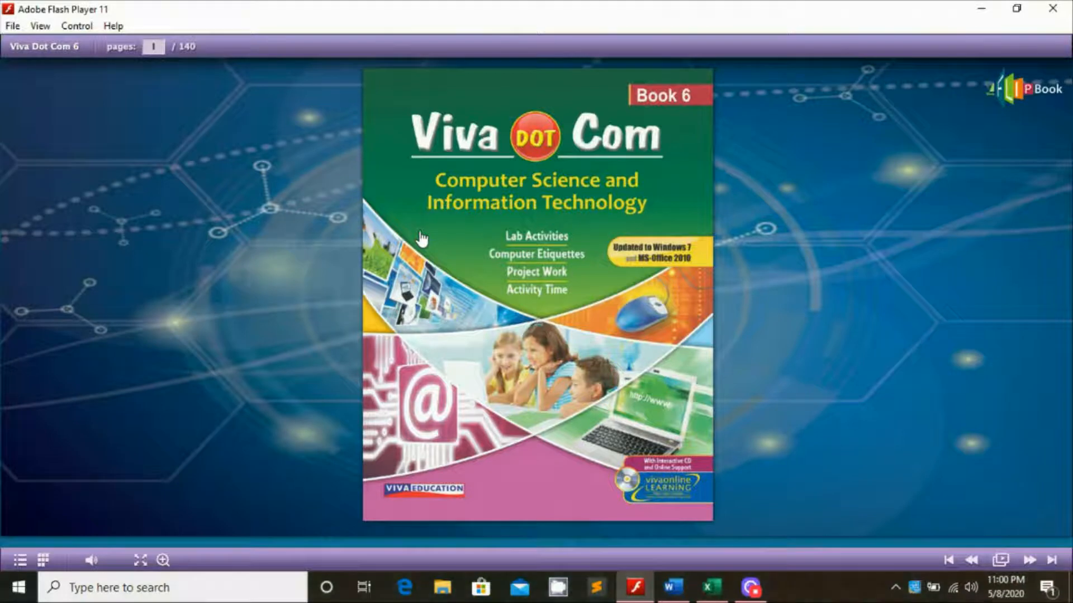
Go to page 85 of the flipbook and enlarge the opening of chapter 9, Formatting in MS Excel
click(161, 45)
text(83)
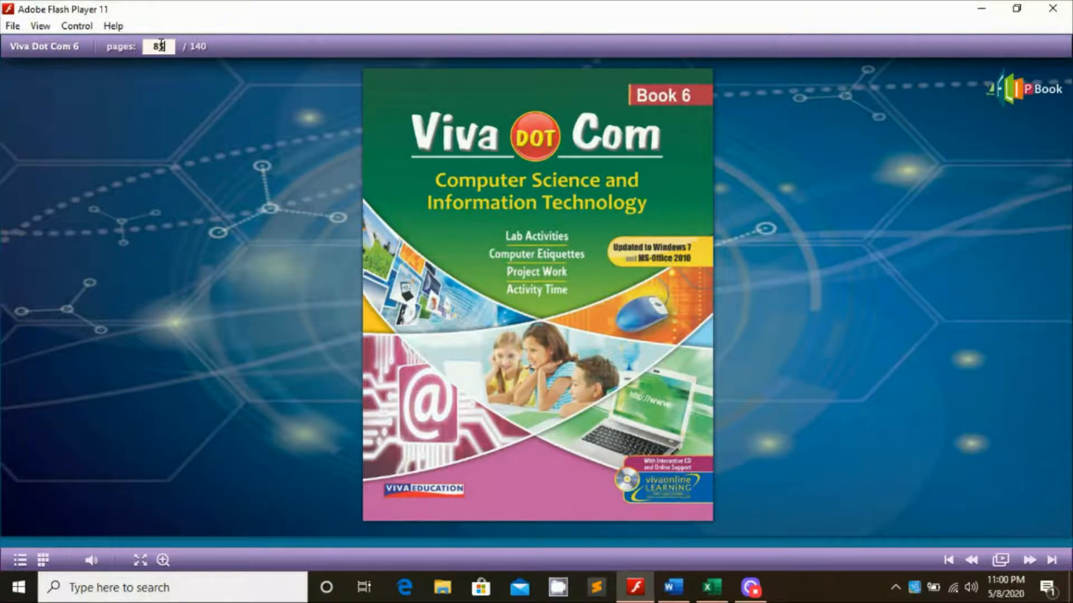
key(Return)
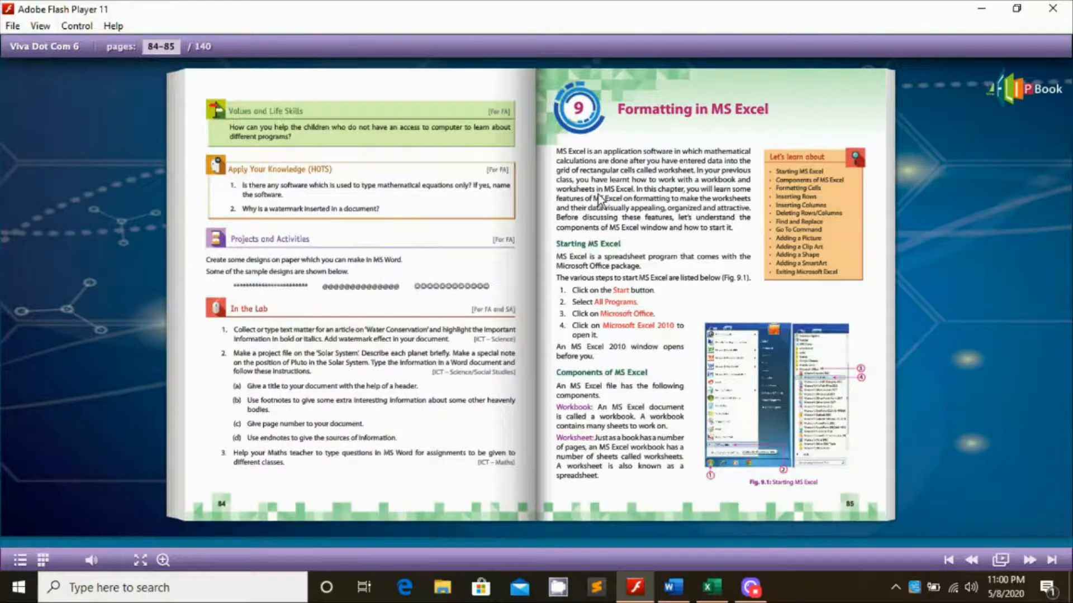
click(597, 193)
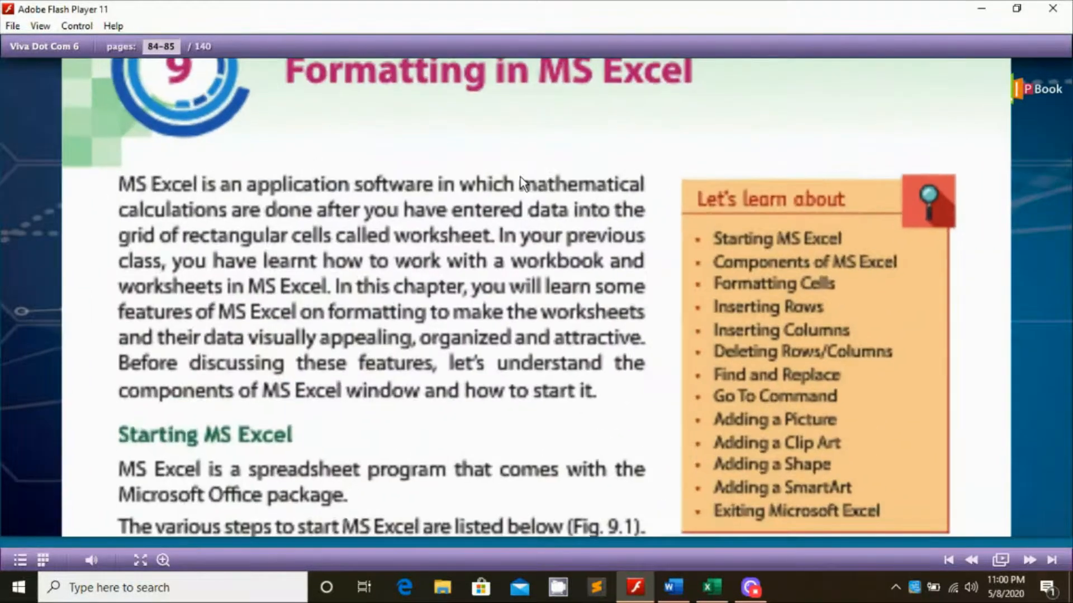
drag(521, 177, 519, 207)
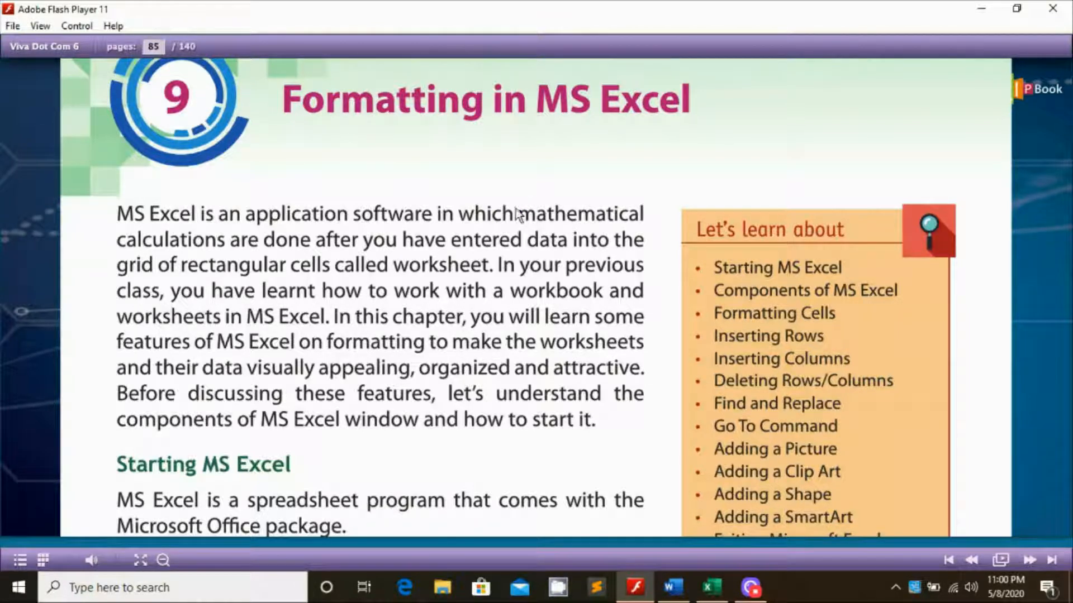
Switch to the Word document and examine the marks table, from the Total and Average Mark columns to the Highest and Lowest Mark rows
click(673, 587)
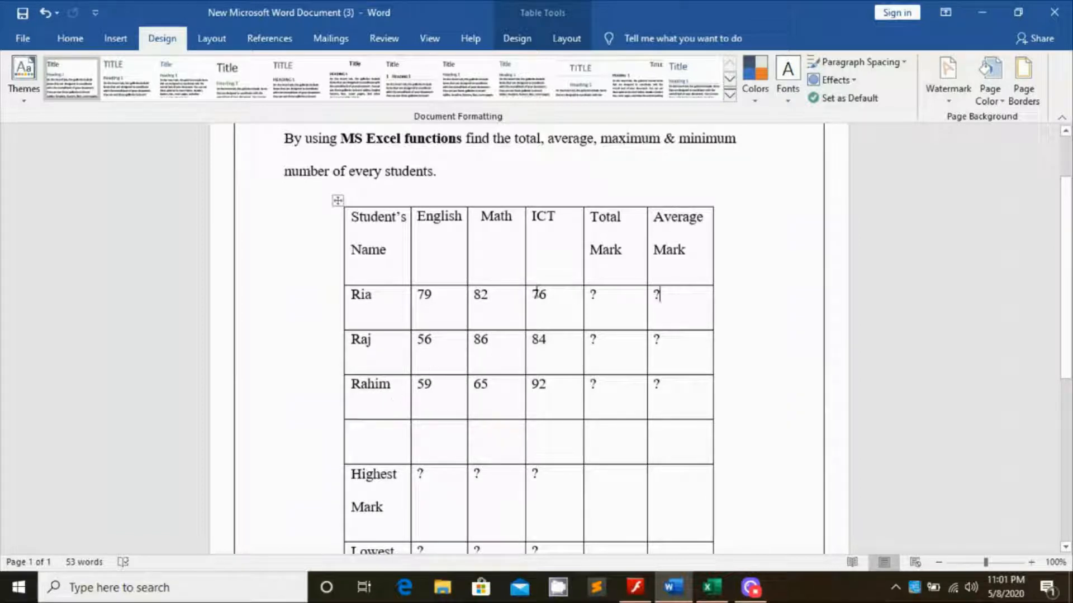
click(606, 299)
click(684, 302)
scroll(1066, 279, down, 1)
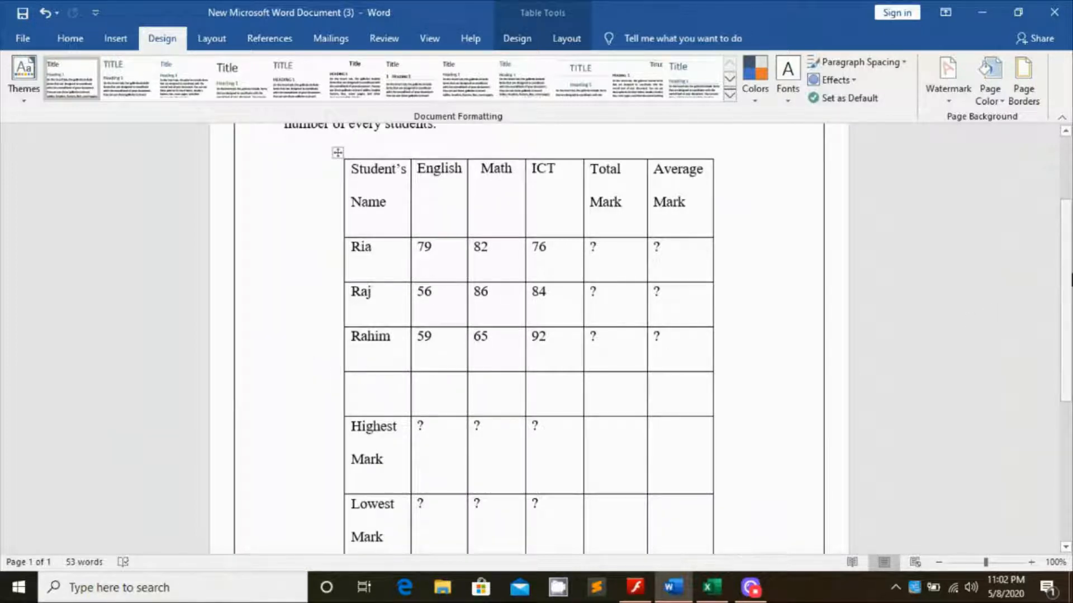
scroll(1065, 280, down, 2)
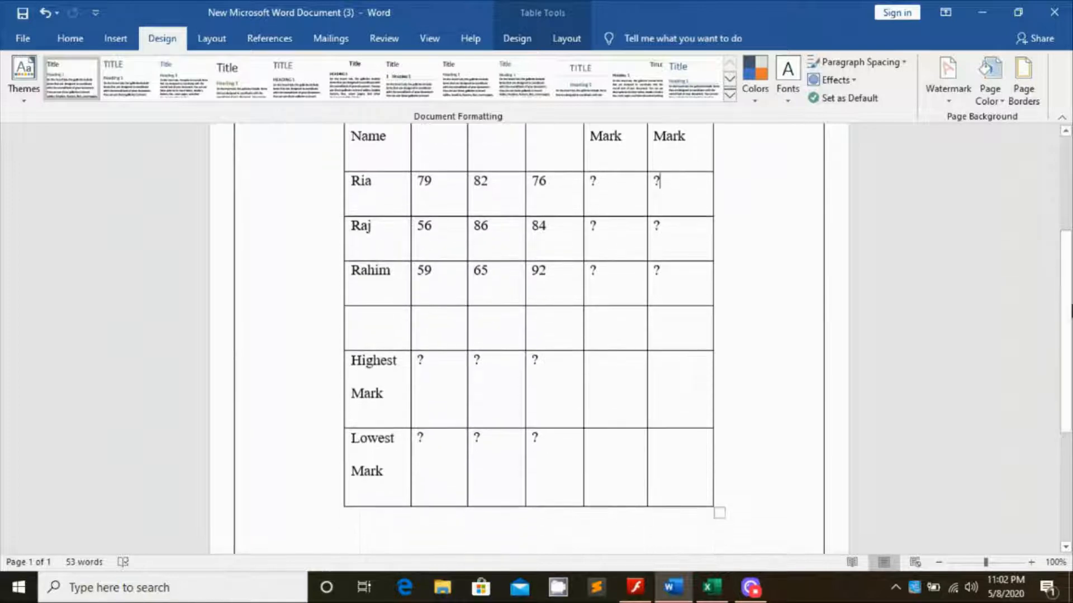
click(426, 367)
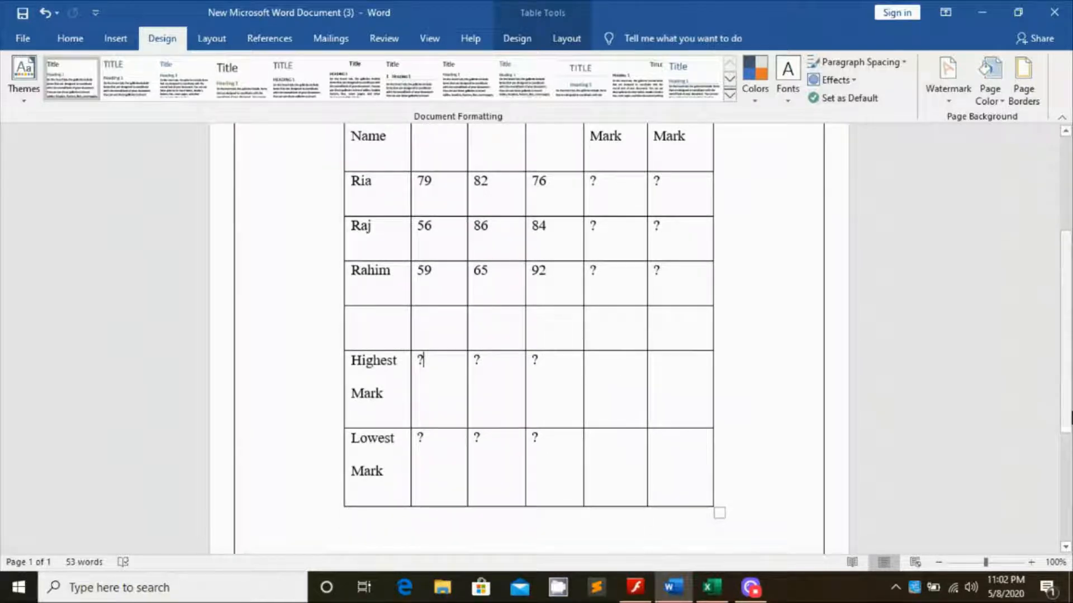
scroll(381, 376, up, 1)
drag(1066, 321, 1065, 319)
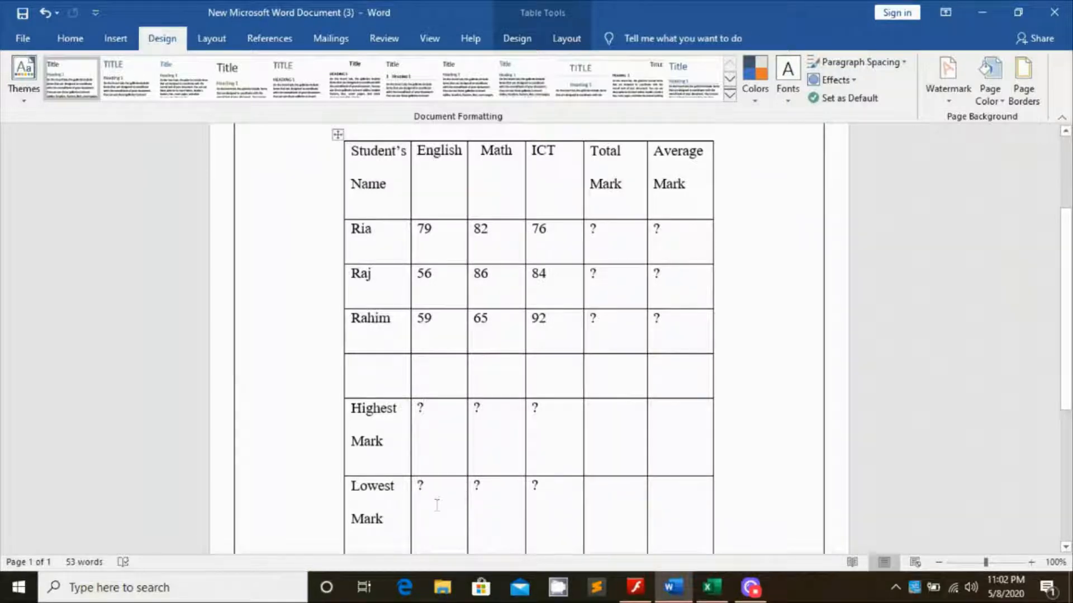
click(493, 416)
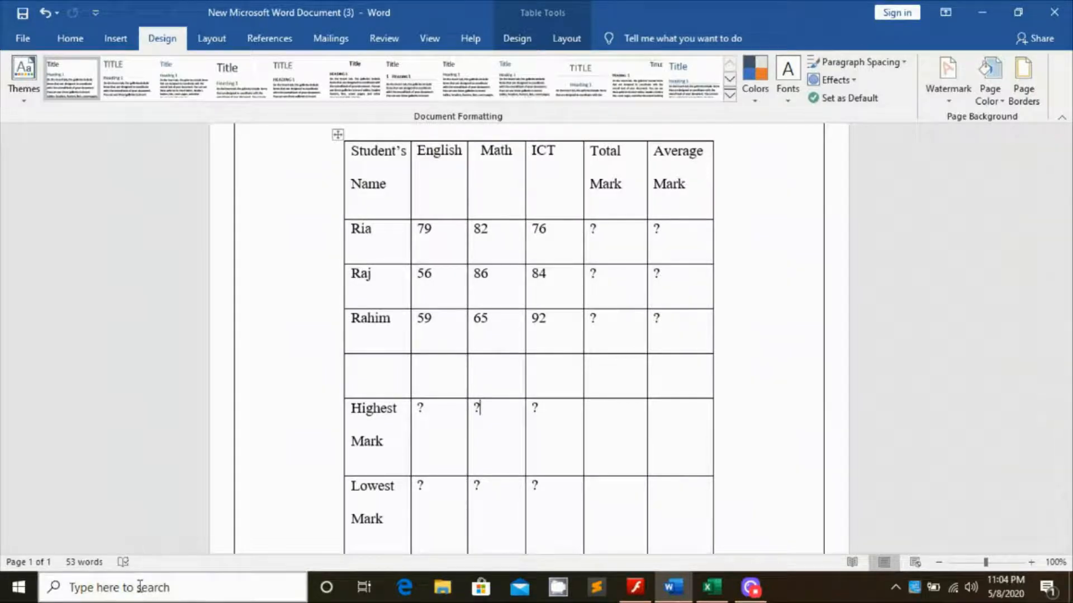
Open Excel with a blank workbook and place its window side by side with the Word document
click(80, 595)
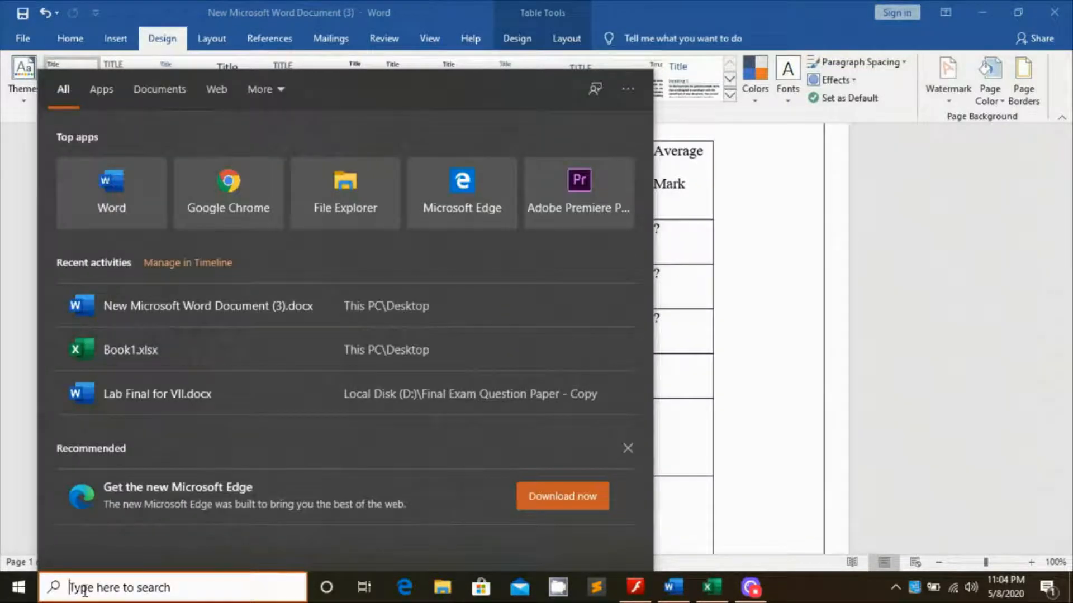
text(excel)
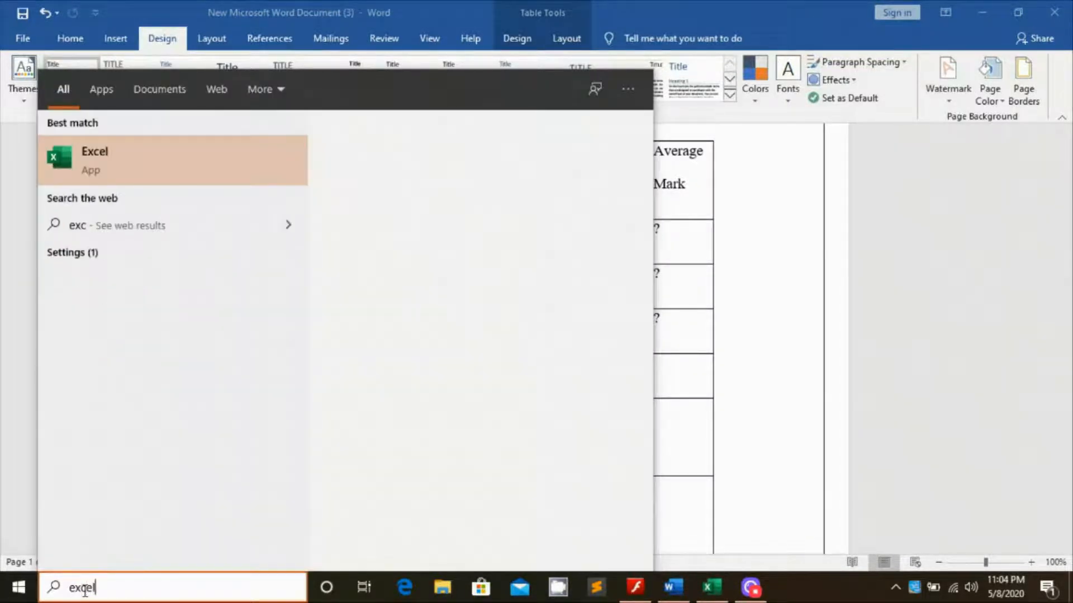
click(122, 178)
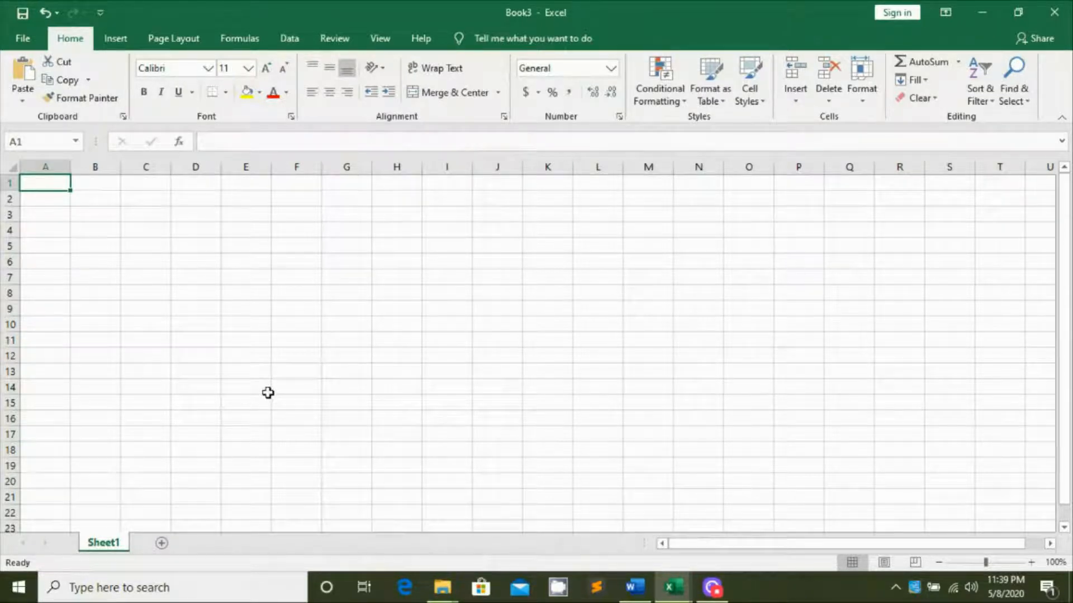
drag(712, 13, 1070, 61)
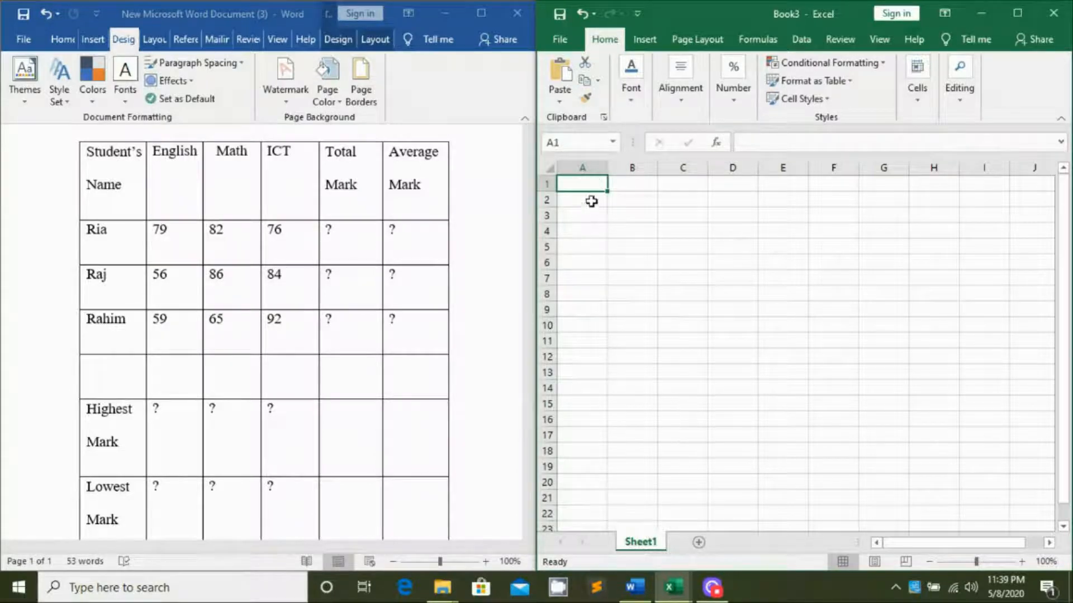
Enter the heading "Student's name" in cell A1
double_click(580, 184)
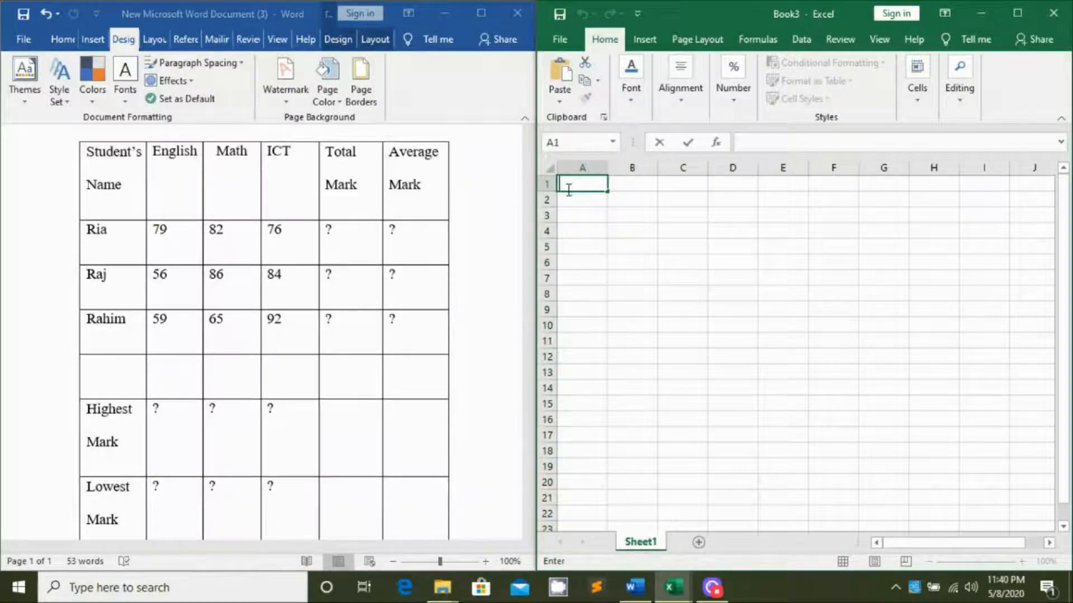
text(Student's)
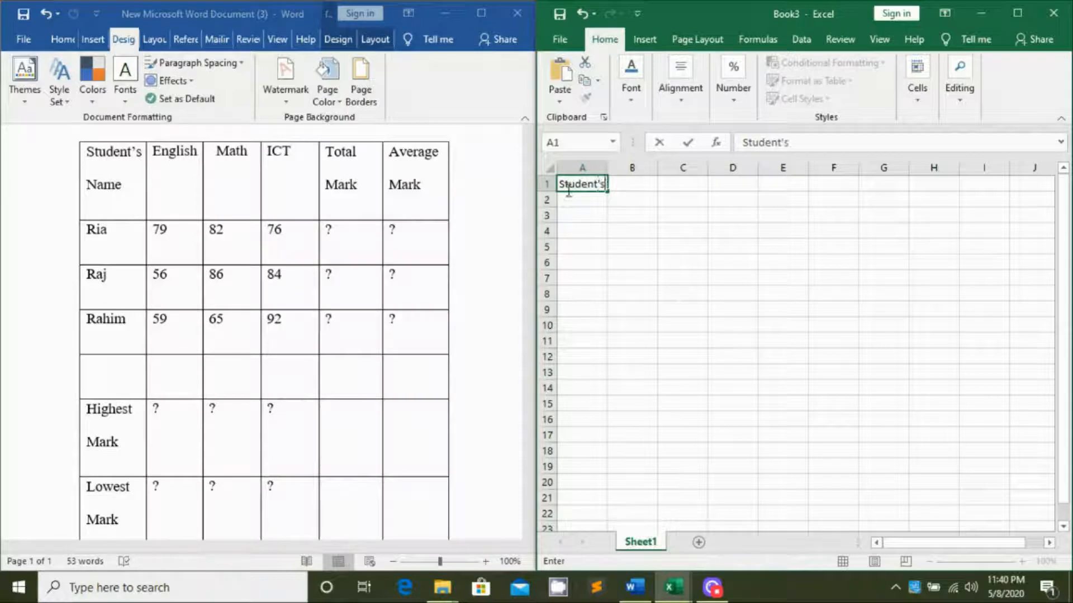
text( name)
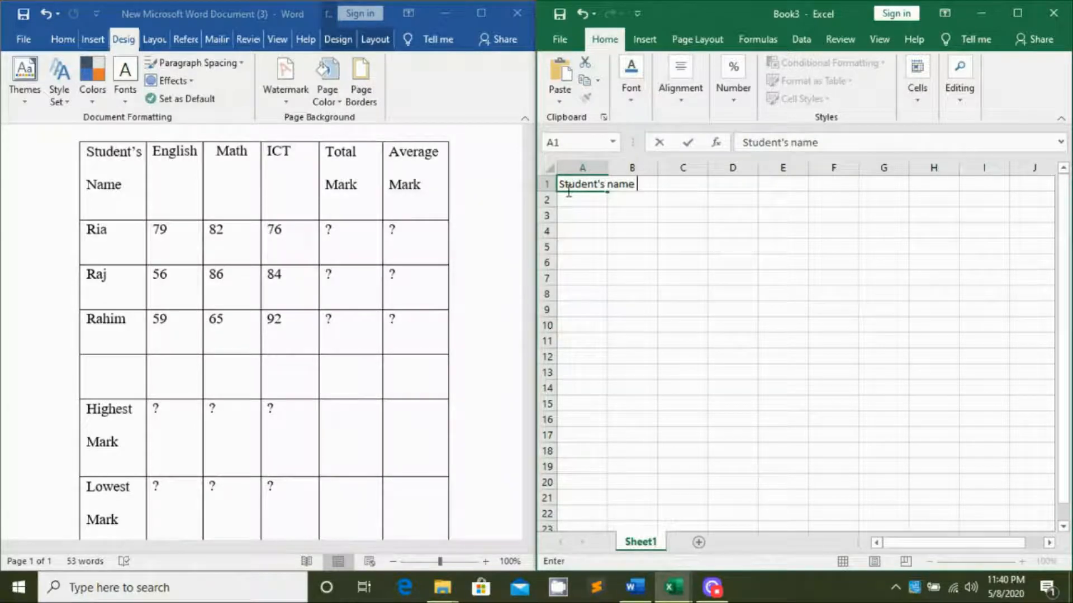
key(Tab)
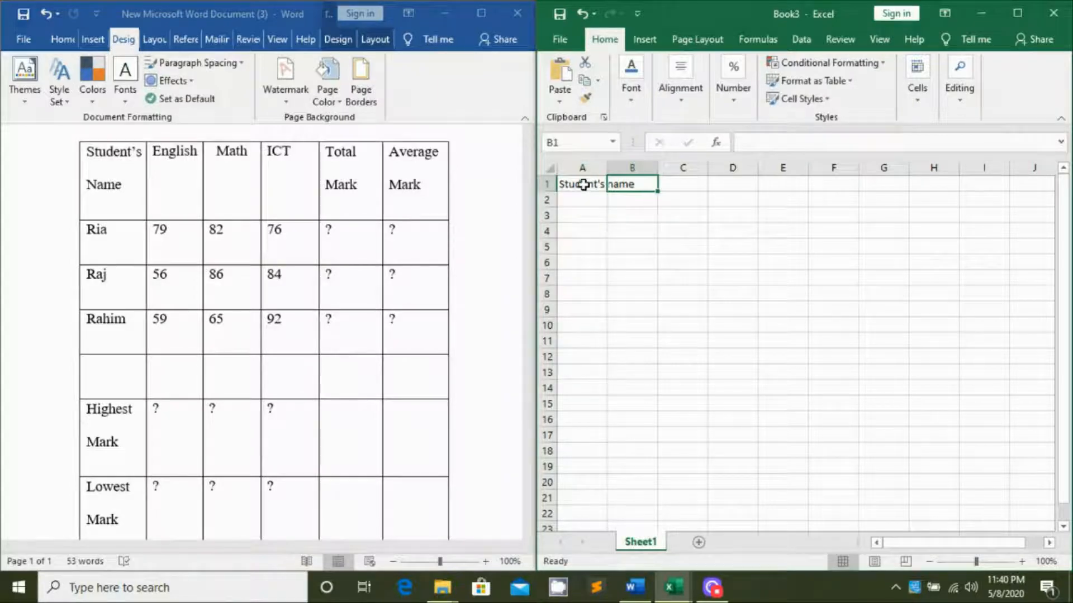
Widen column A so the whole heading in A1 fits inside it
click(576, 183)
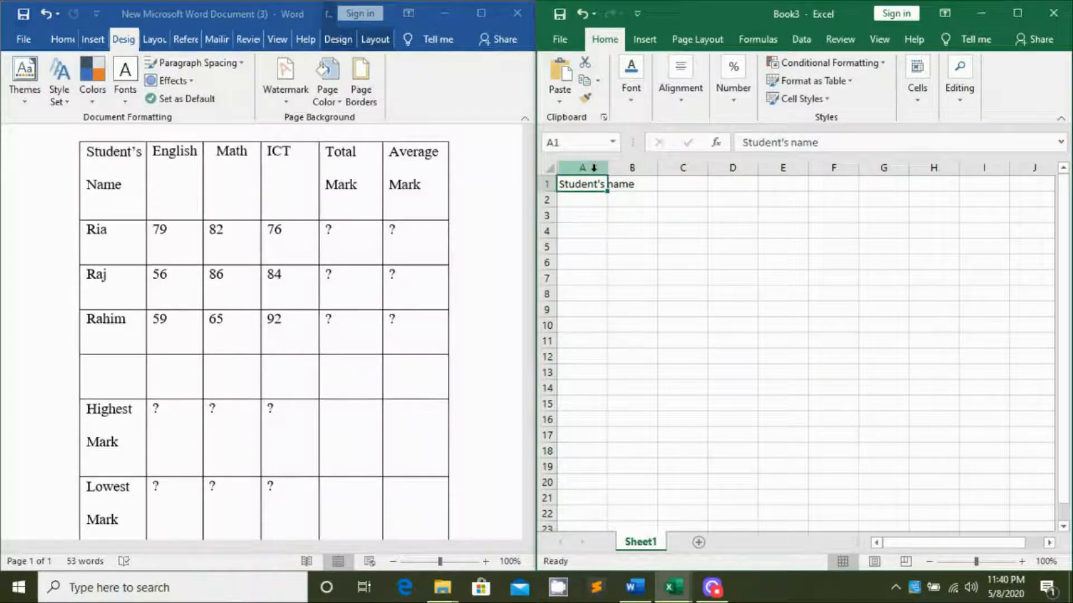
click(595, 168)
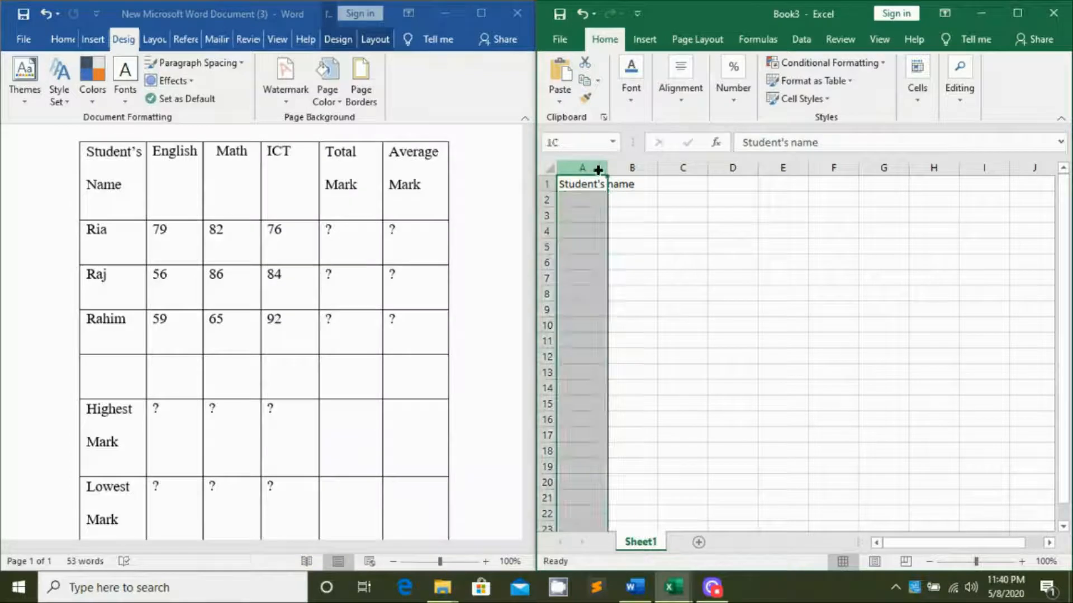
click(604, 170)
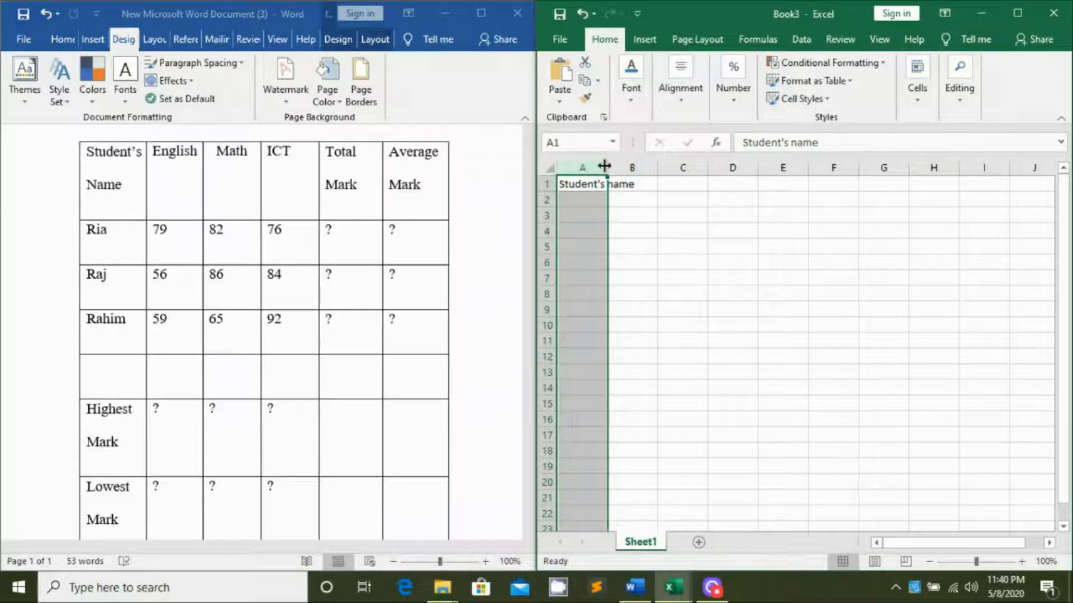
drag(604, 166, 656, 166)
click(634, 194)
click(634, 194)
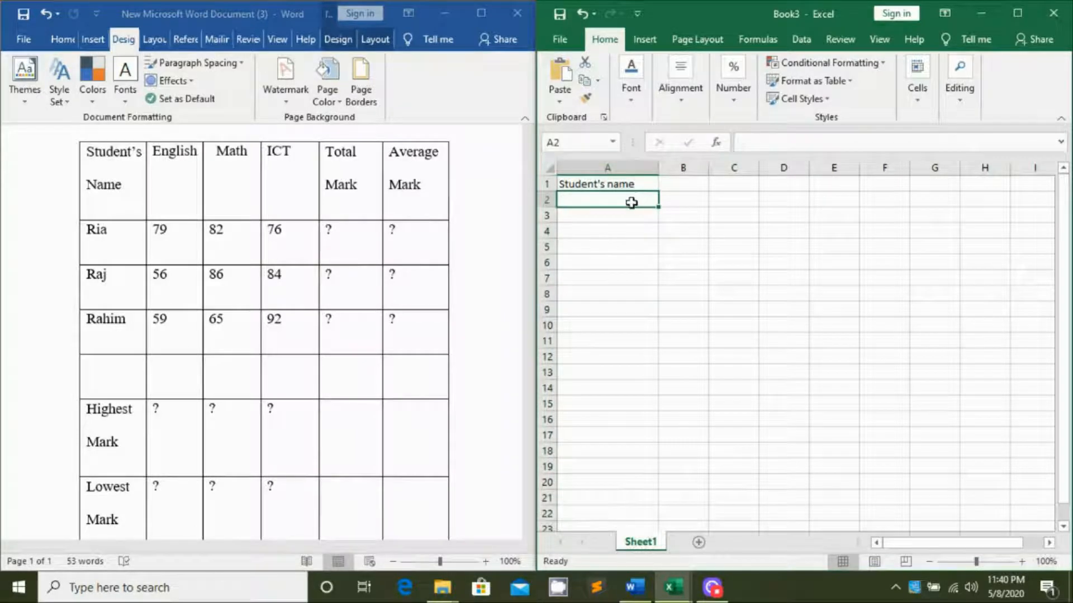
Enter the headings "English" in B1 and "Math" in C1
click(667, 184)
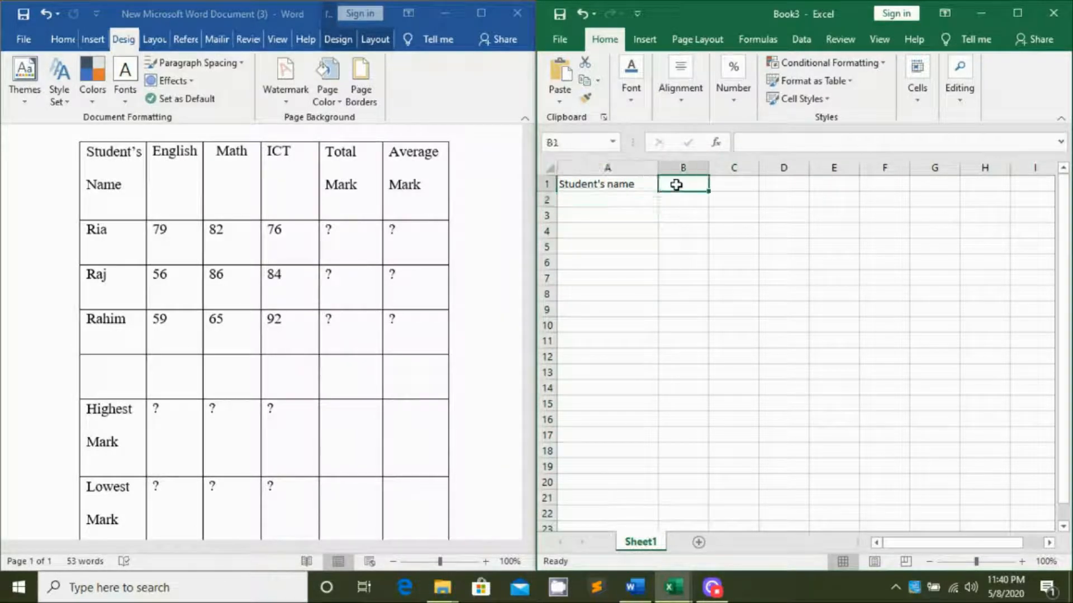
text(English)
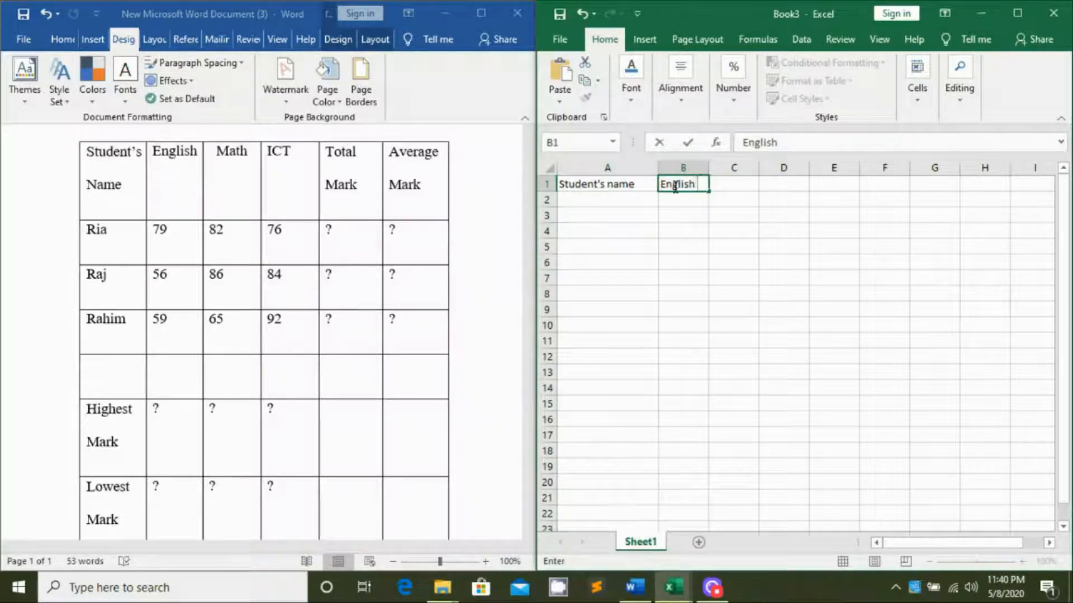
key(Tab)
text(Math)
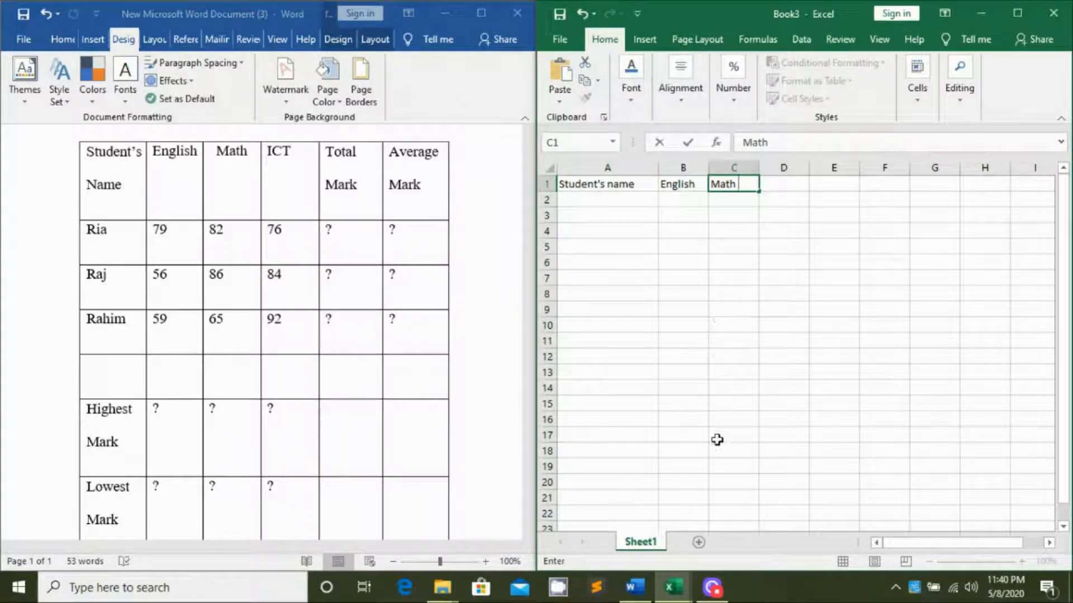
Switch to the prepared Book1 workbook containing the student marks and maximize its window
mouse_move(686, 588)
click(642, 539)
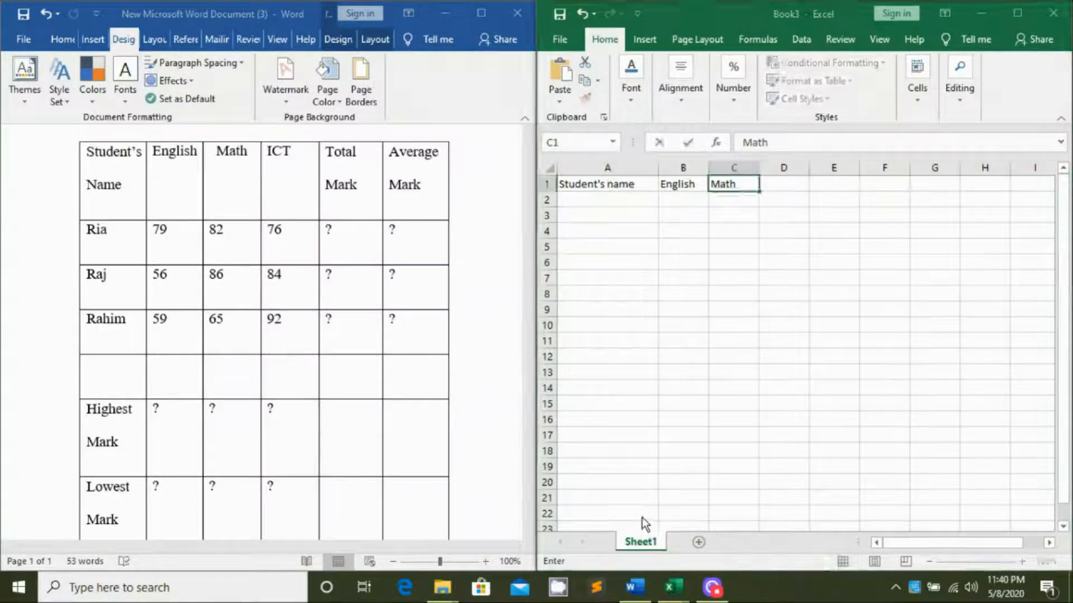
click(670, 461)
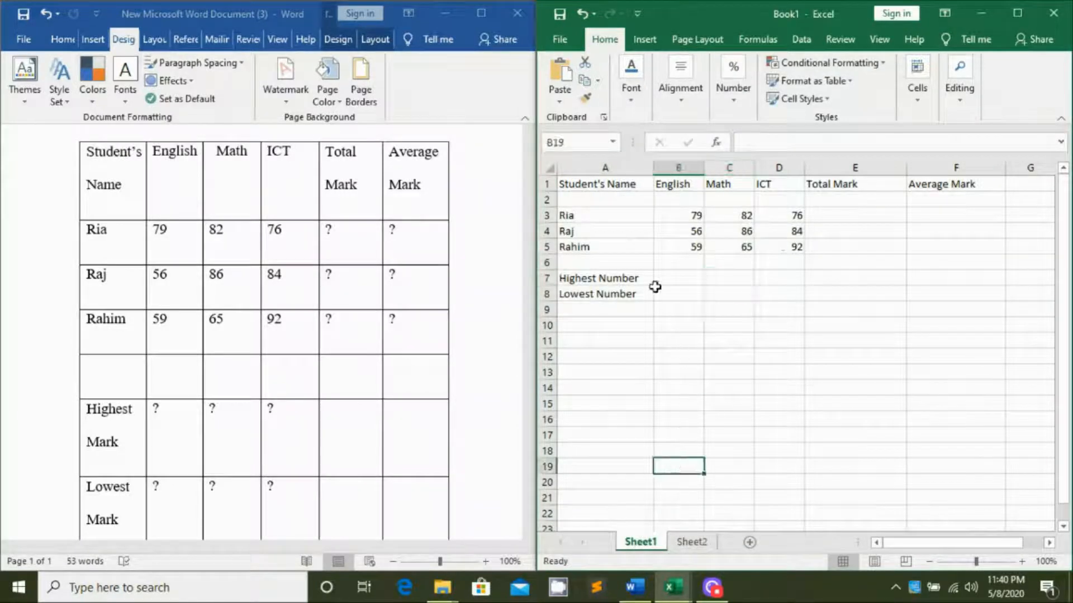
click(674, 278)
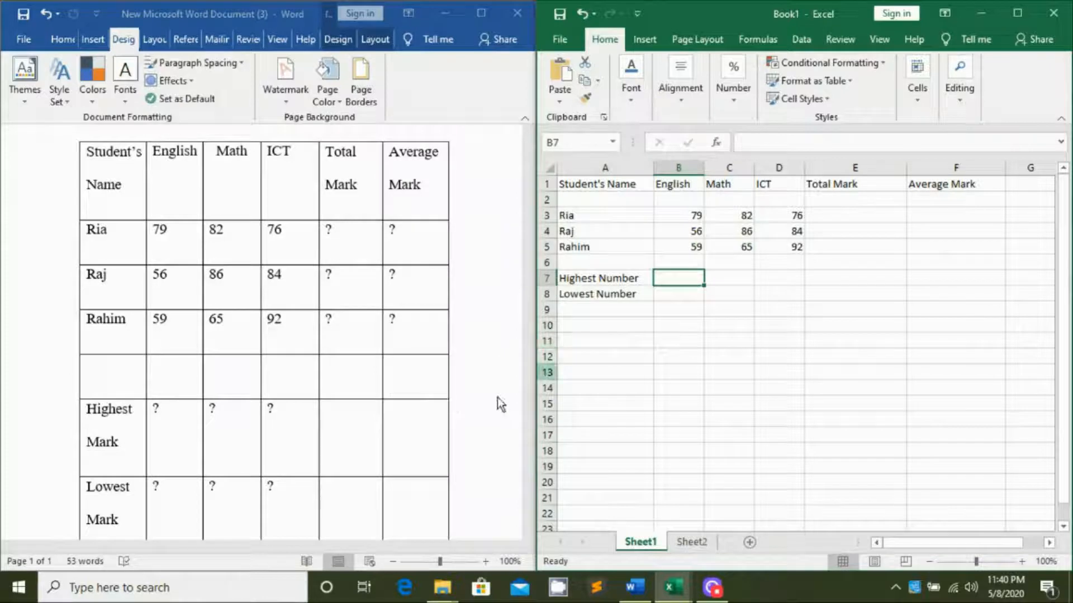
click(1017, 13)
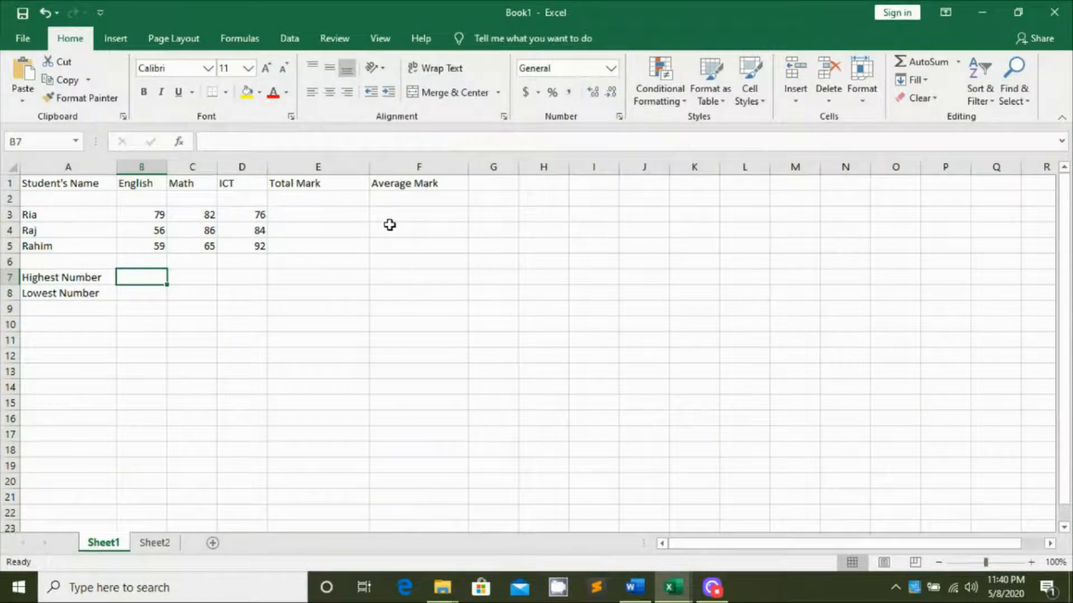
Calculate the first student's total mark in E3 with the formula =sum(B3:D3)
click(282, 215)
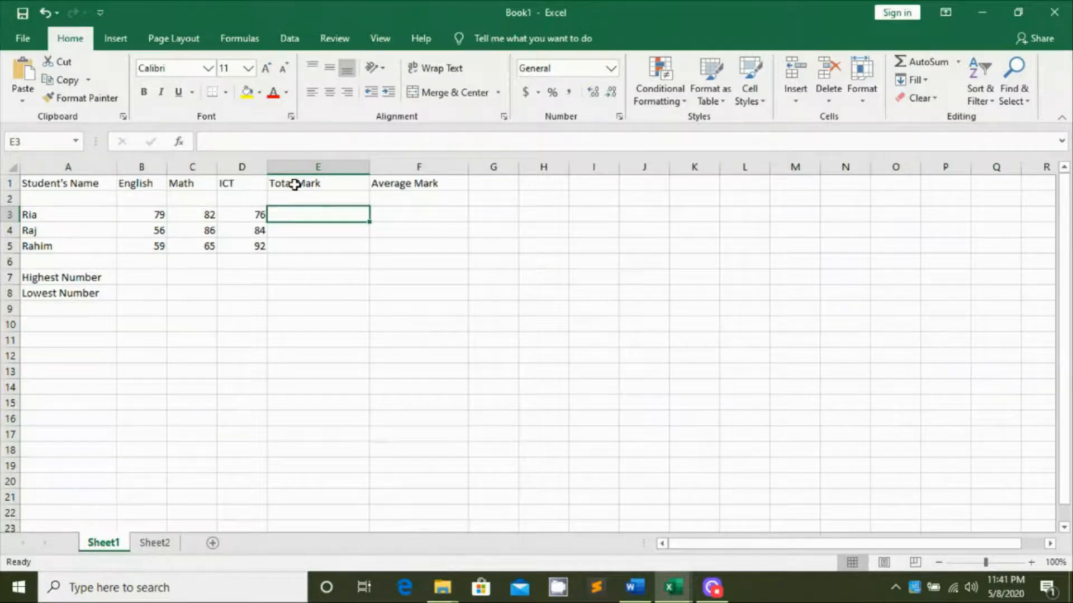
double_click(287, 215)
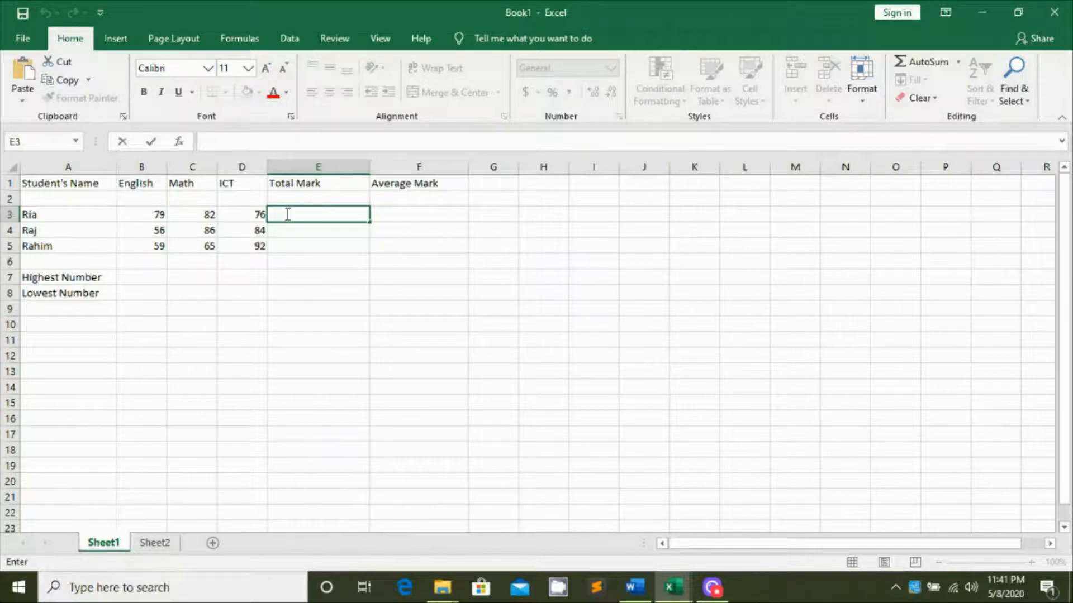
text(=)
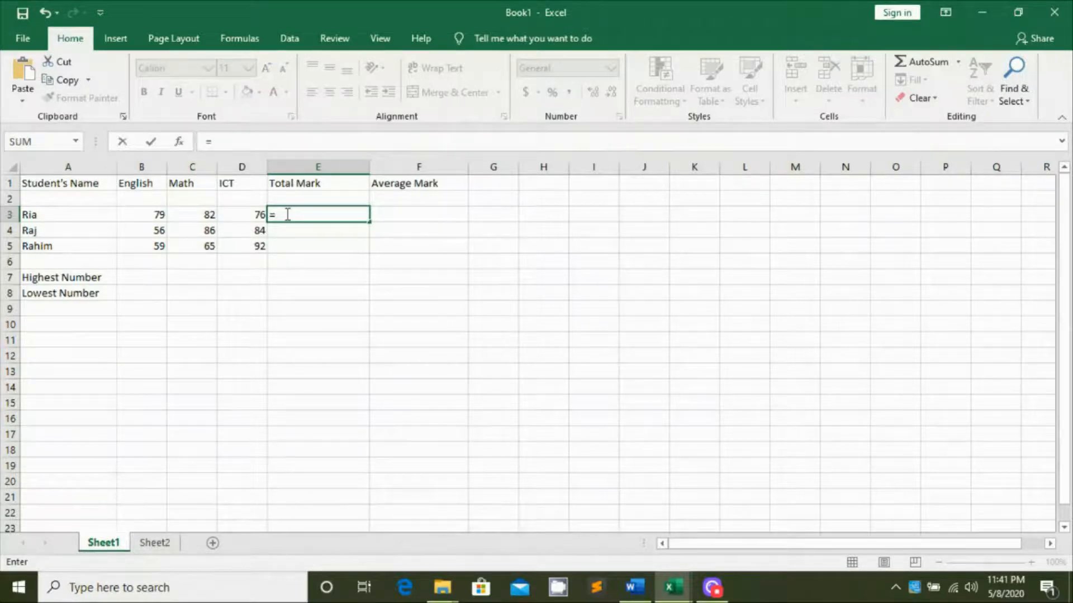
text(sum)
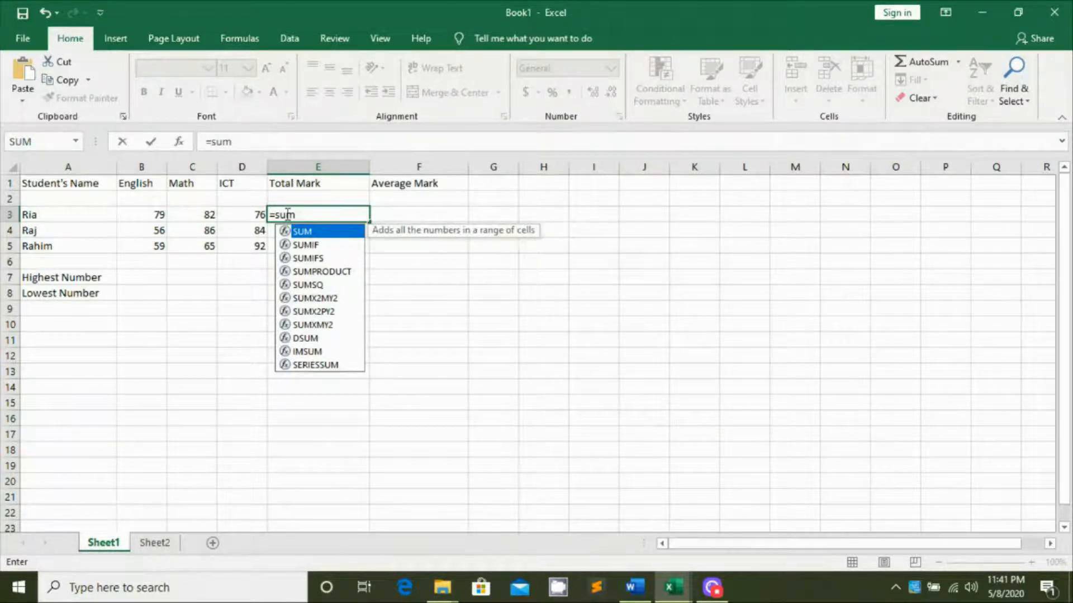
text(()
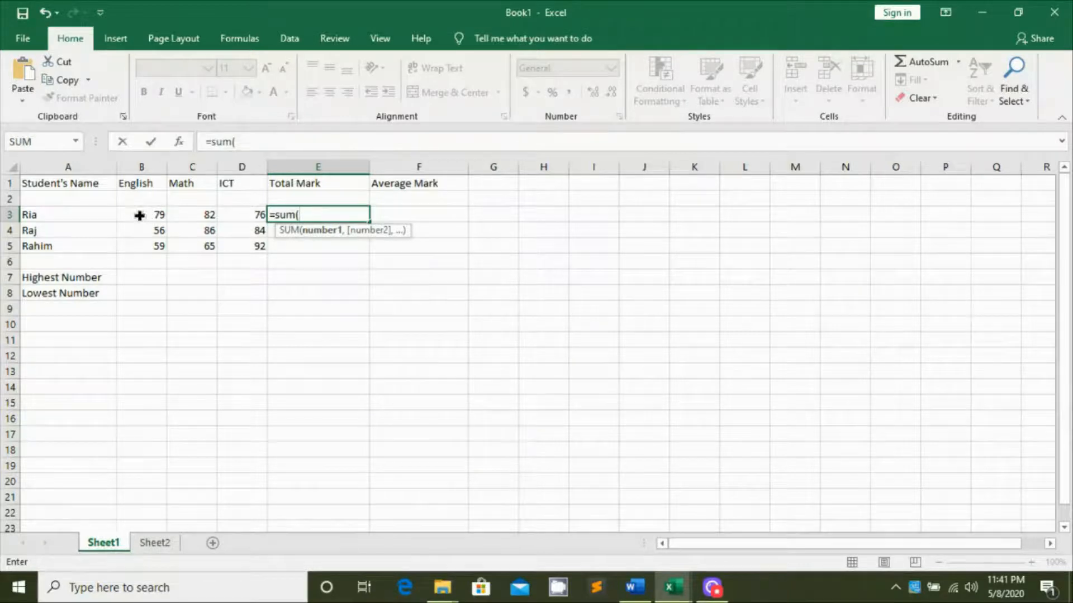
click(141, 215)
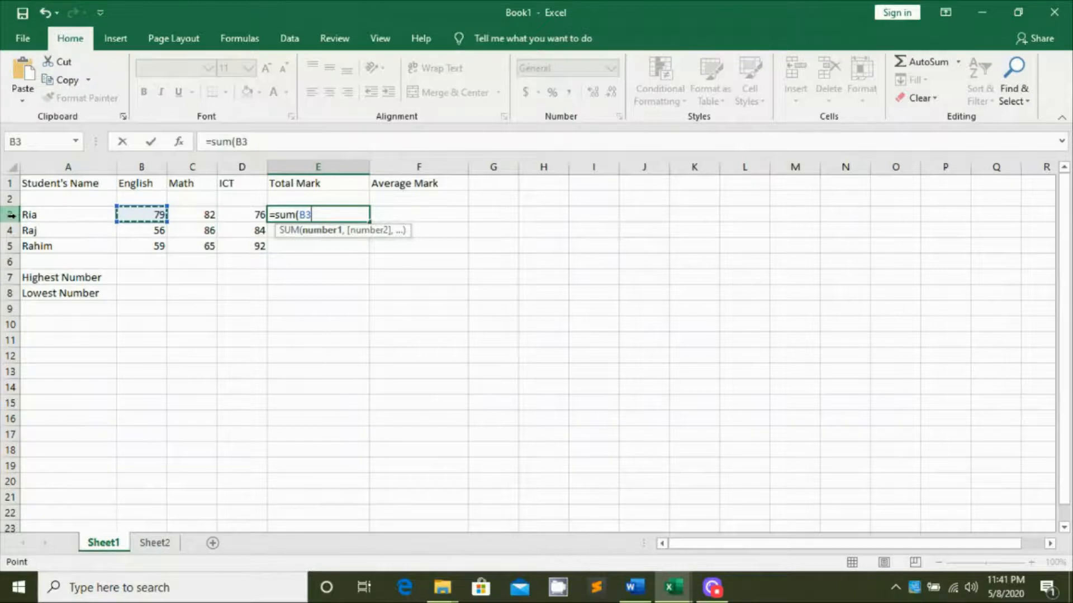
click(317, 215)
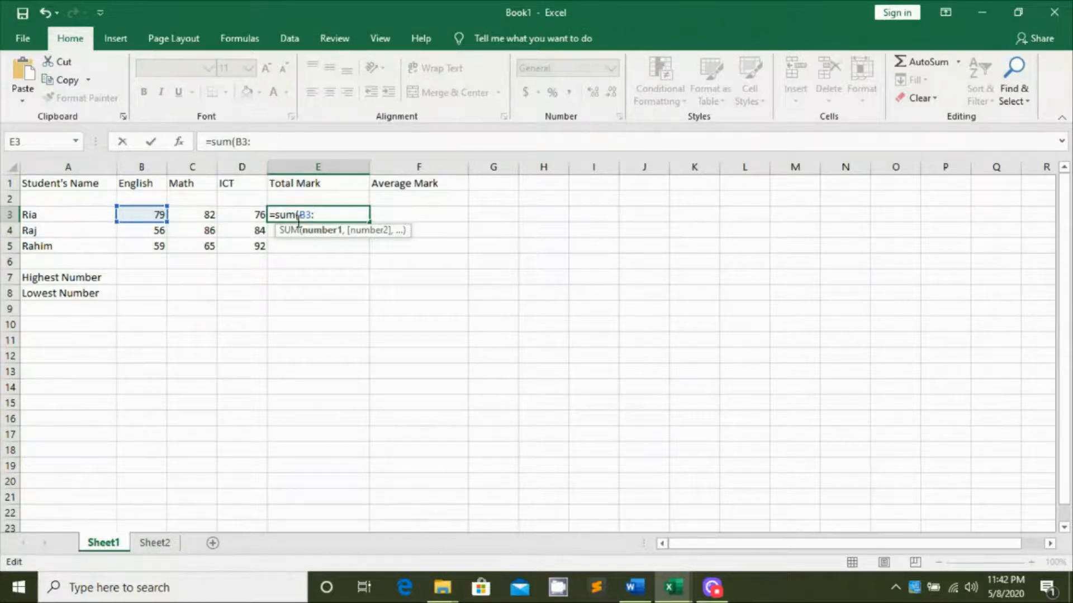
text(D)
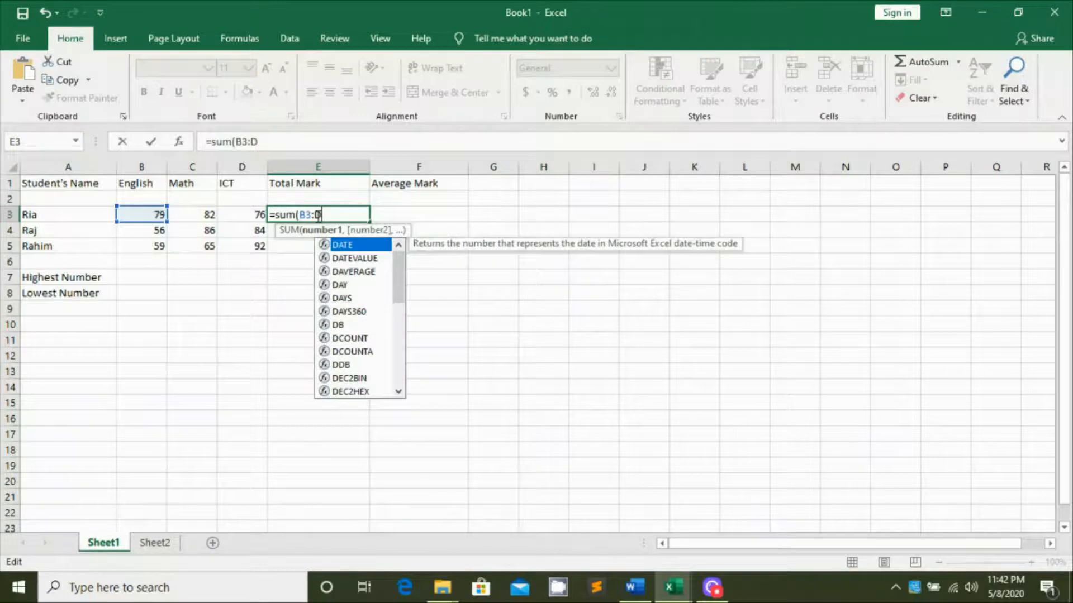
text(3)
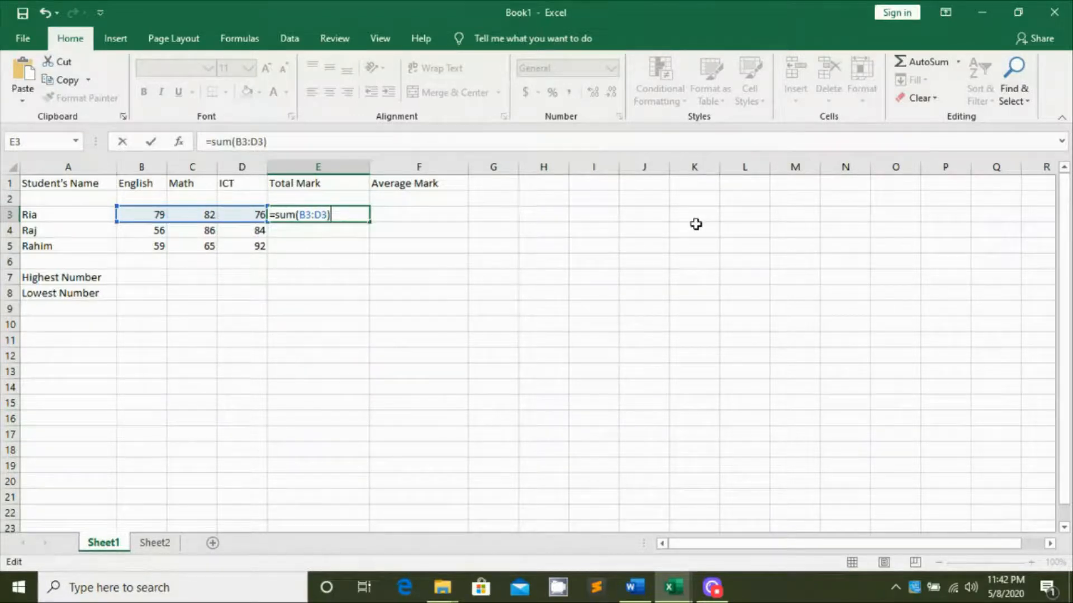
key(Return)
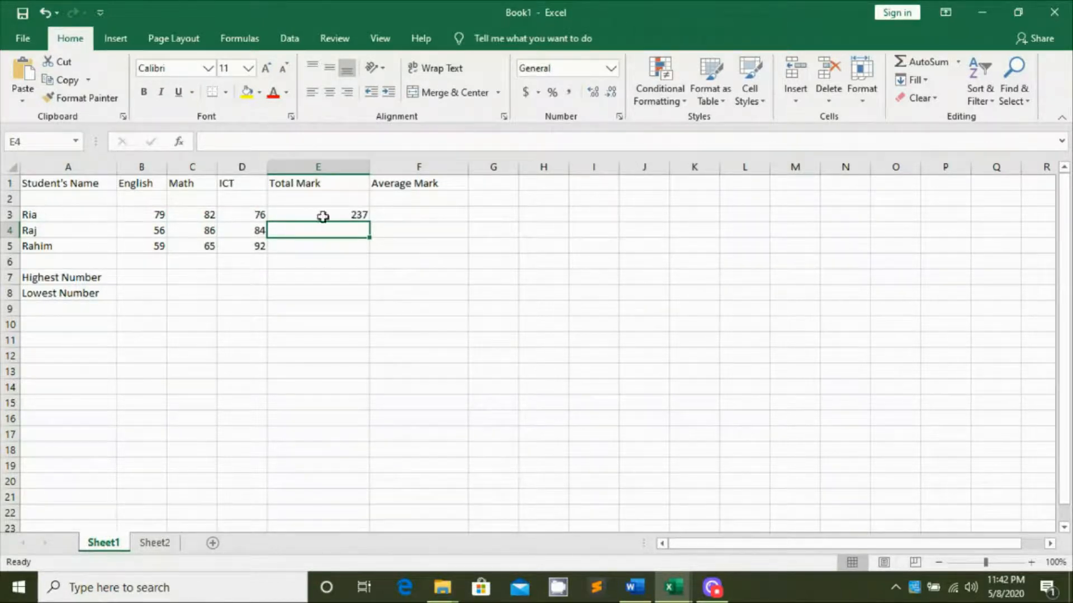
Calculate the first student's average mark in F3 with the formula =average(b3:d3)
click(384, 213)
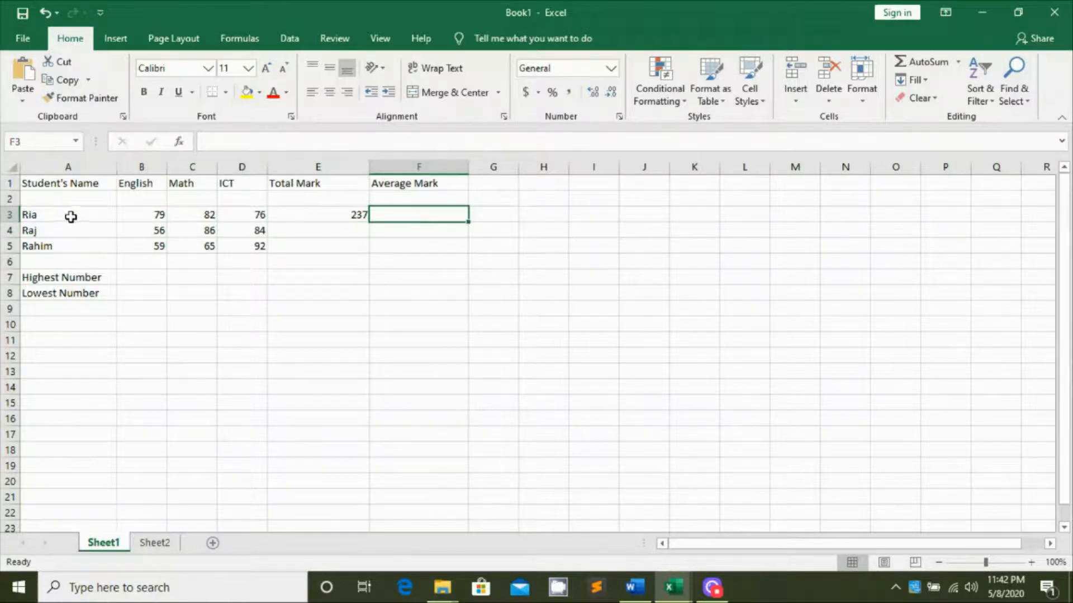
double_click(385, 215)
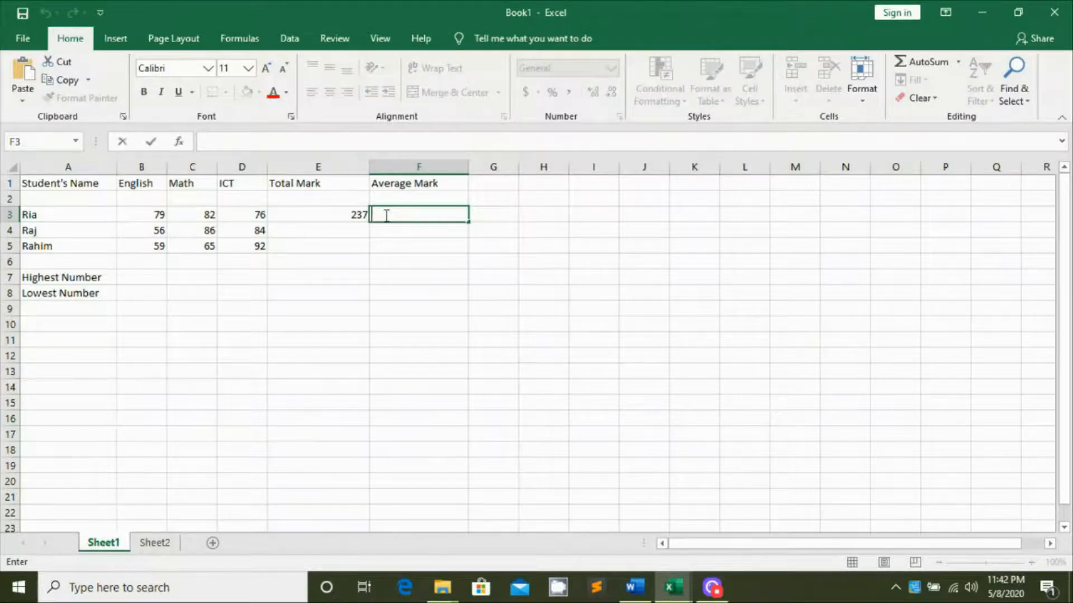
text(=a)
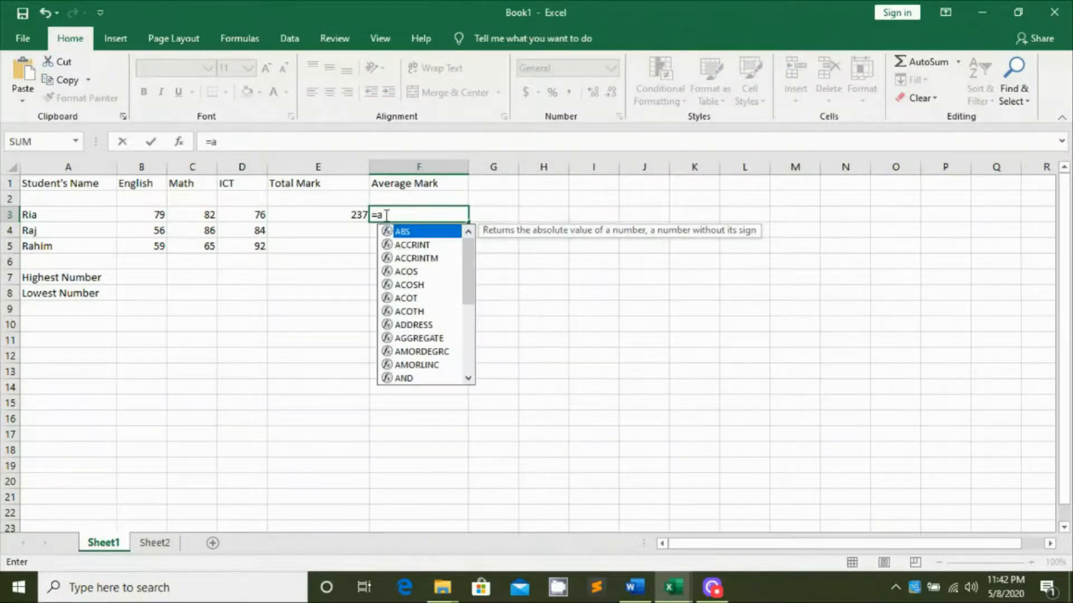
text(verage)
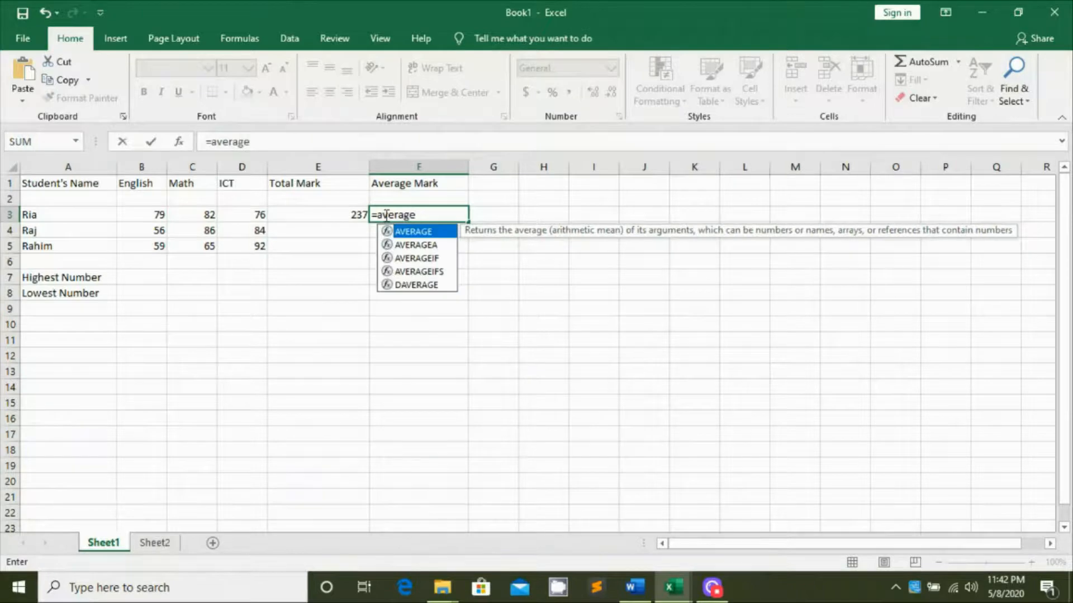
text(()
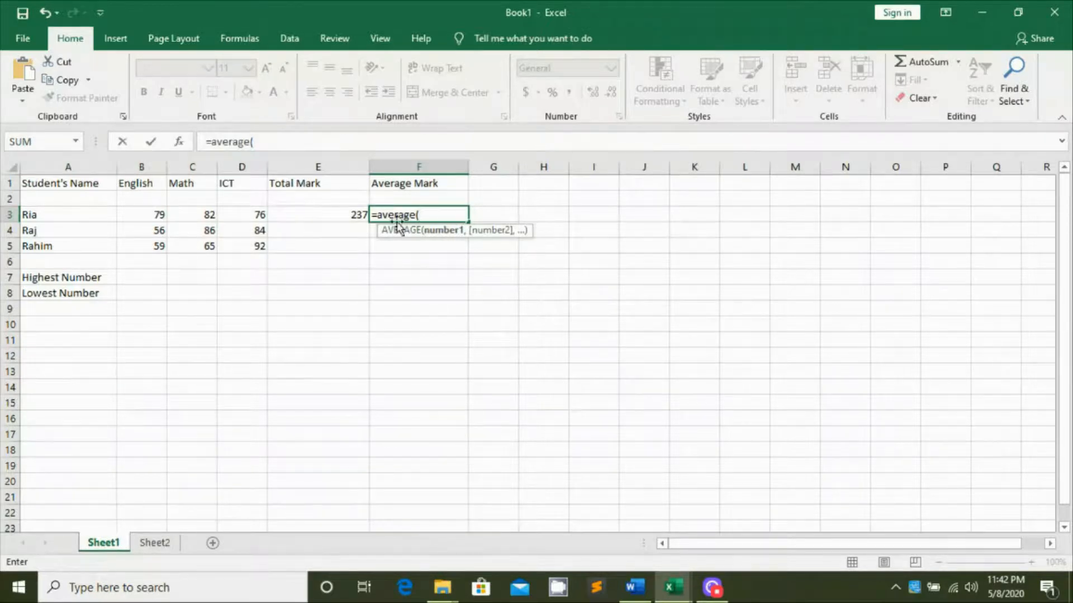
text(b3:)
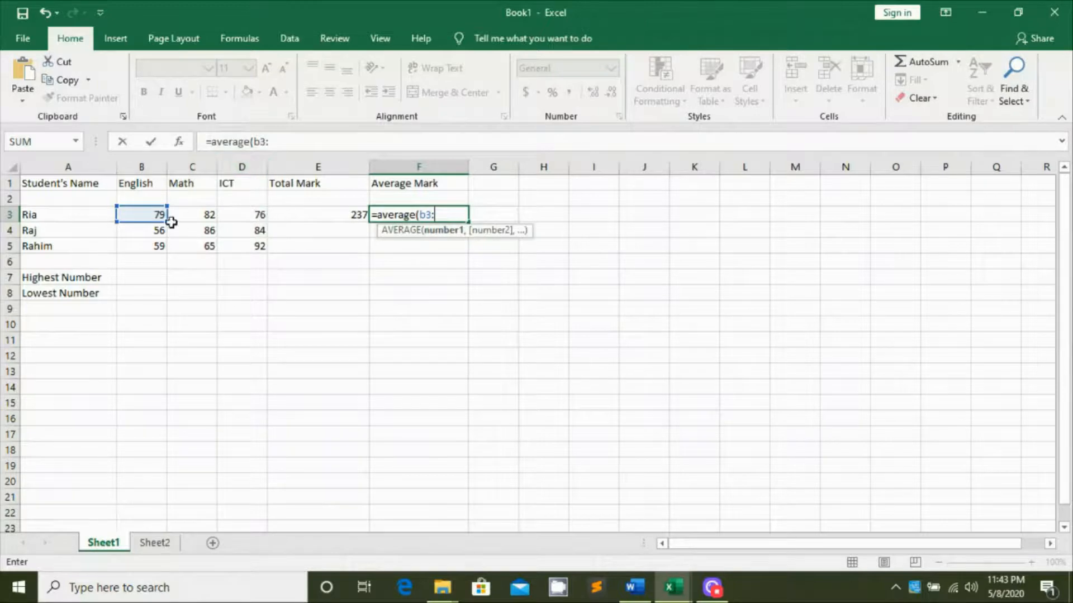
text(d3)
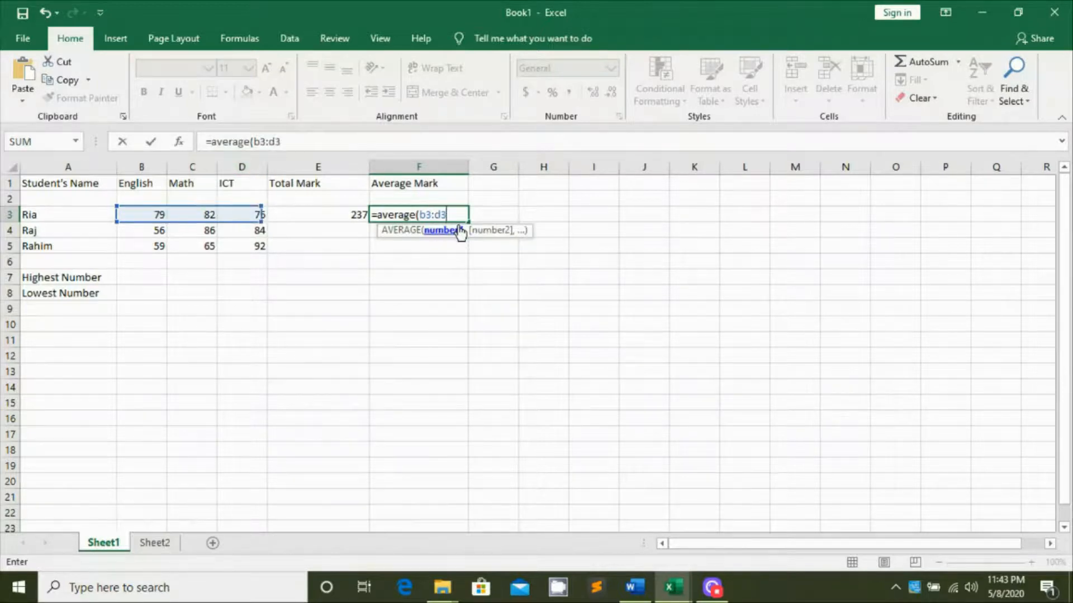
text())
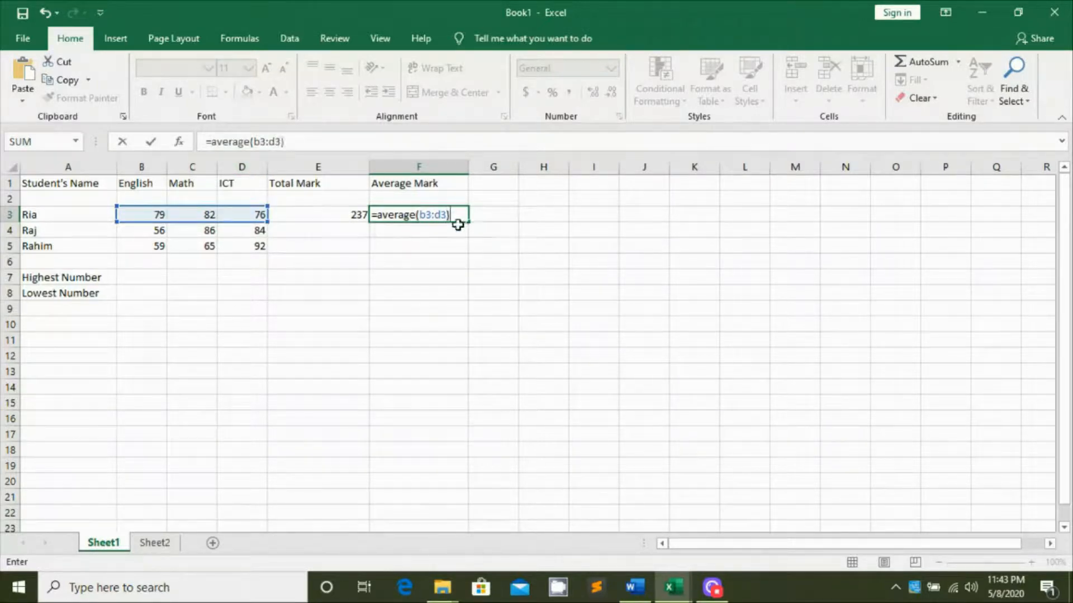
key(Return)
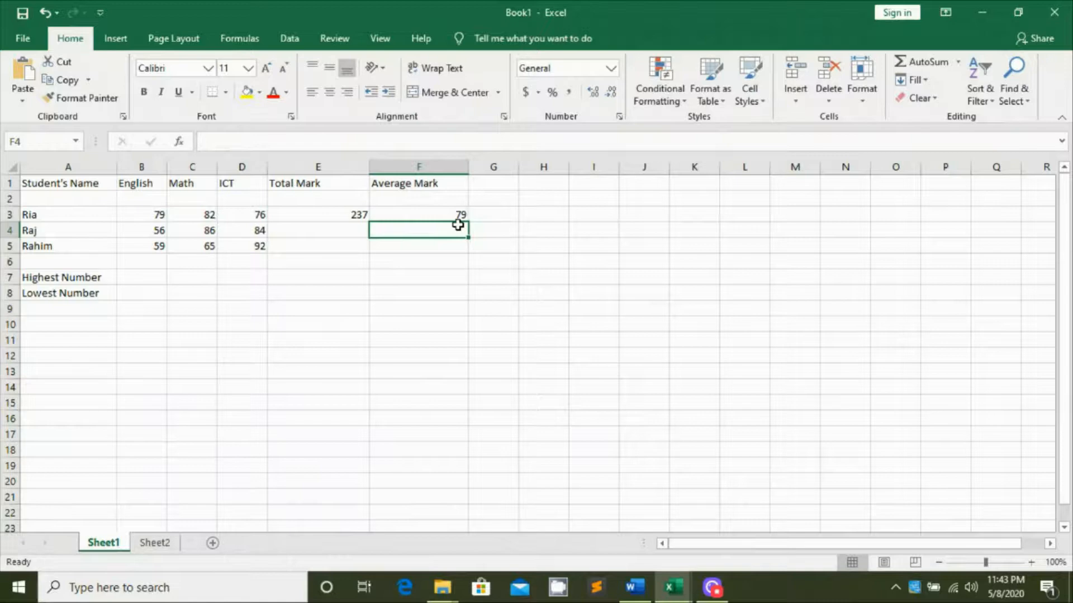
Calculate the second student's total mark in E4 with the formula =sum(B4:d4)
double_click(346, 231)
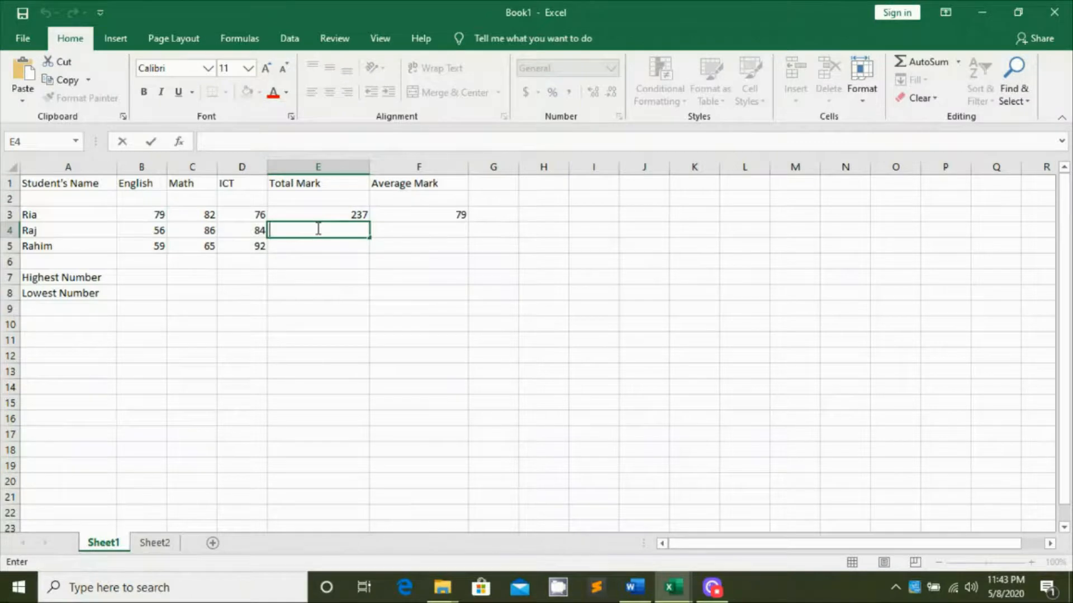
text(=su)
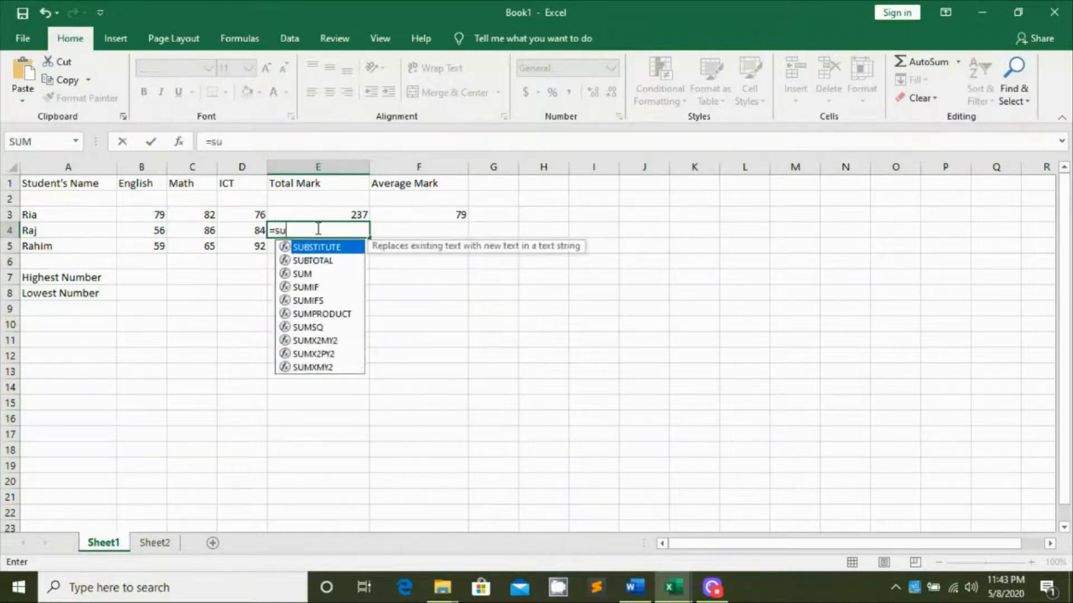
text(m()
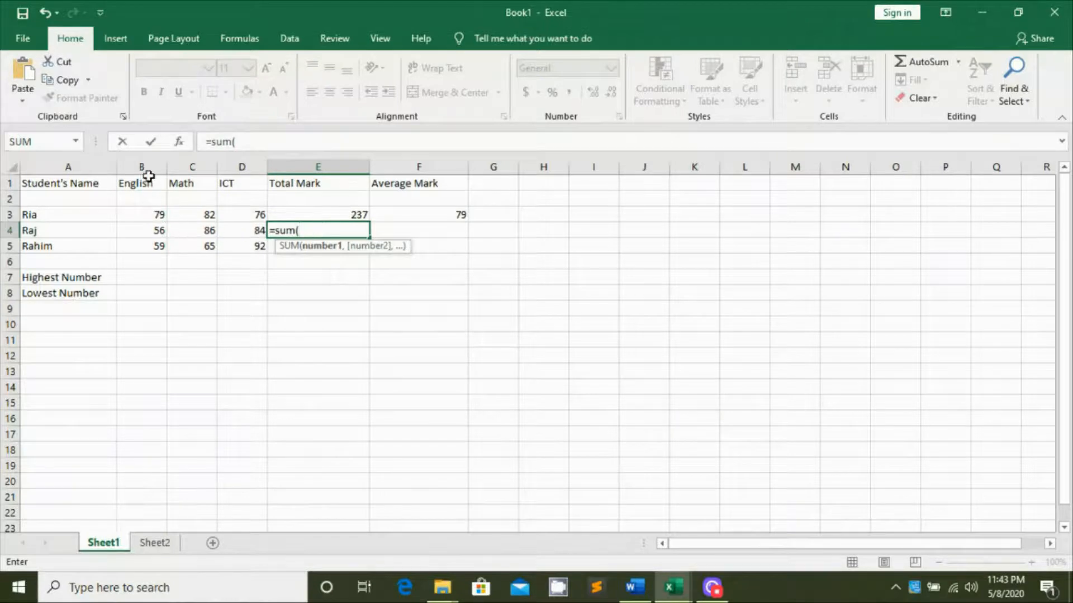
click(153, 231)
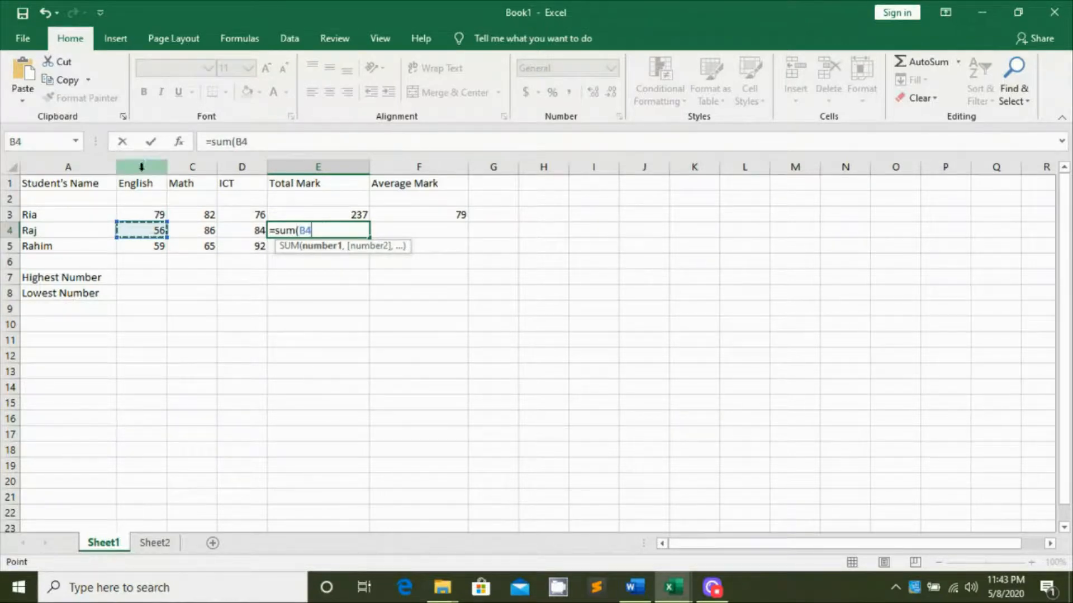
click(329, 230)
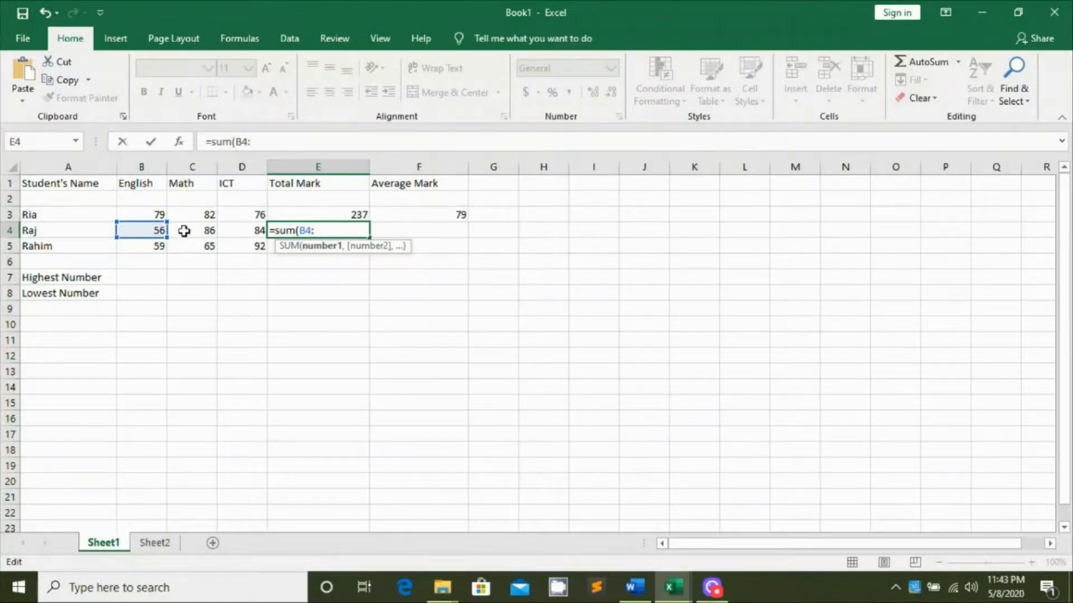
text(d)
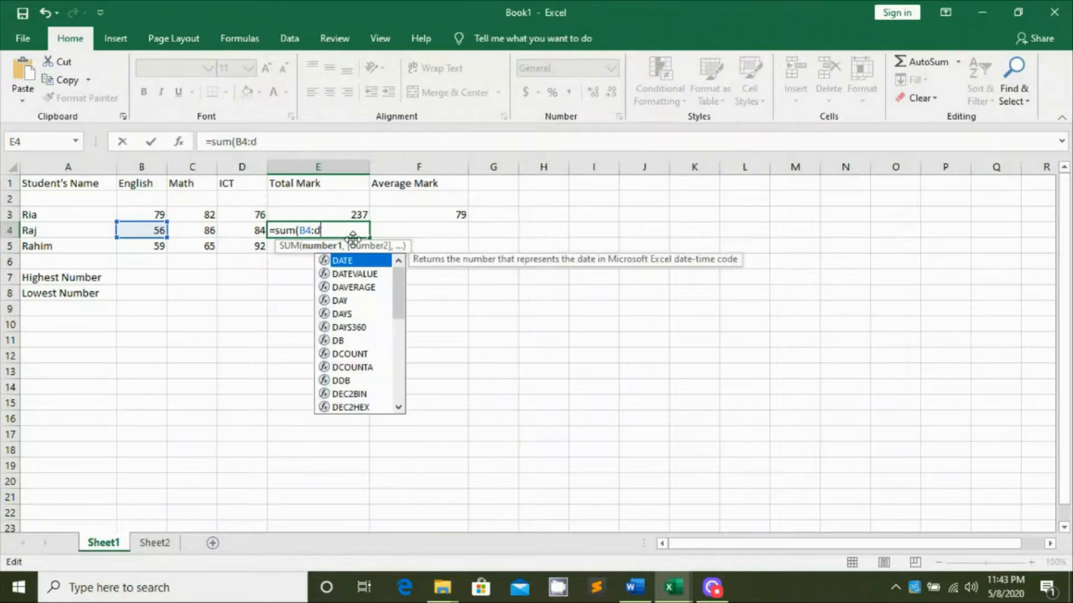
text(4))
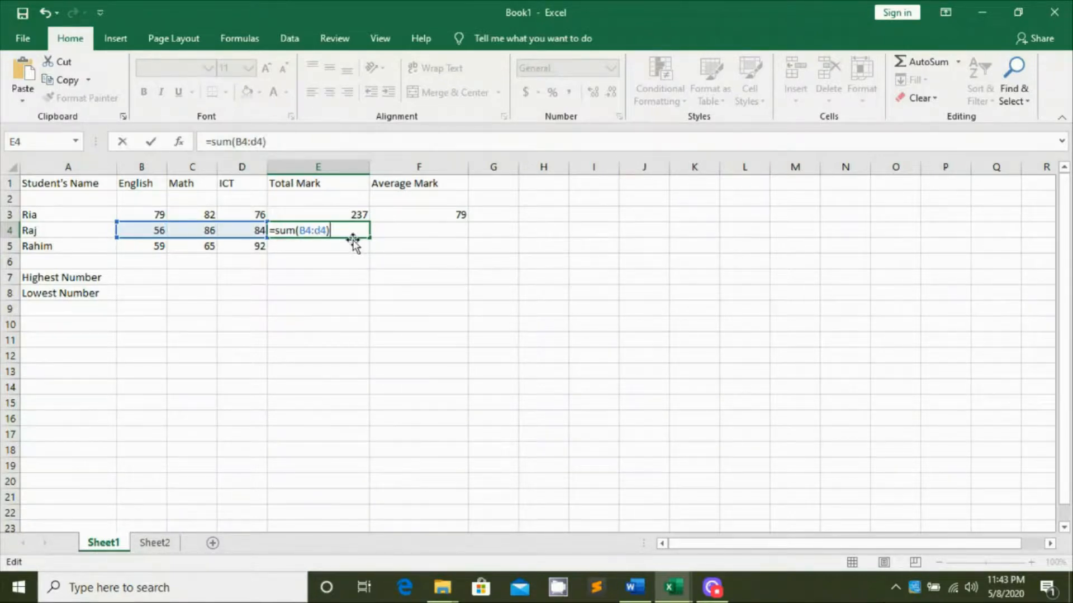
key(Return)
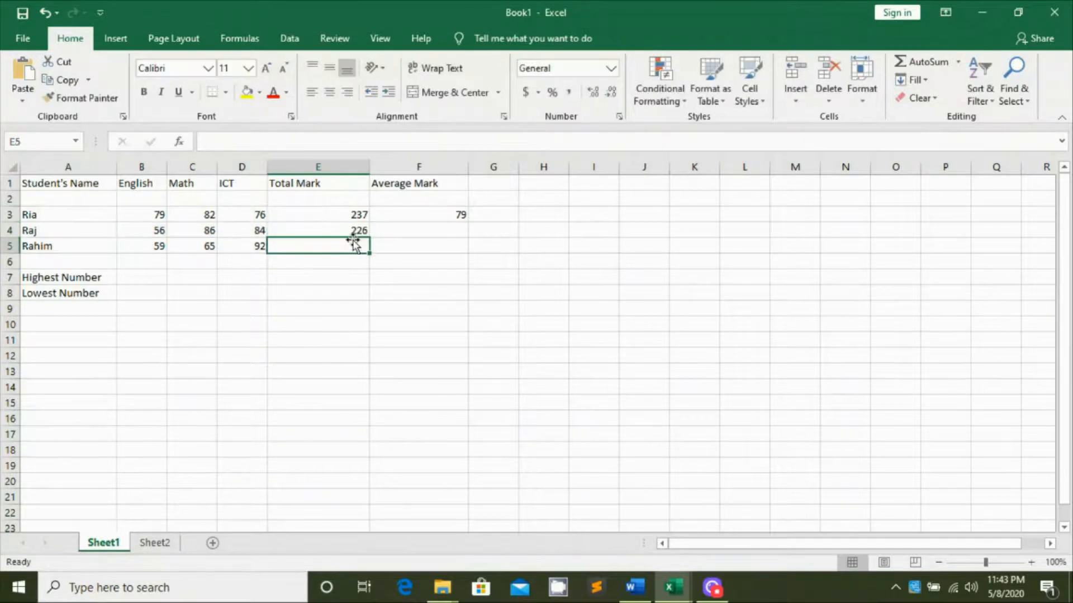
Calculate the second student's average mark in F4 with the formula =average(b4:d4)
click(410, 234)
text(=average)
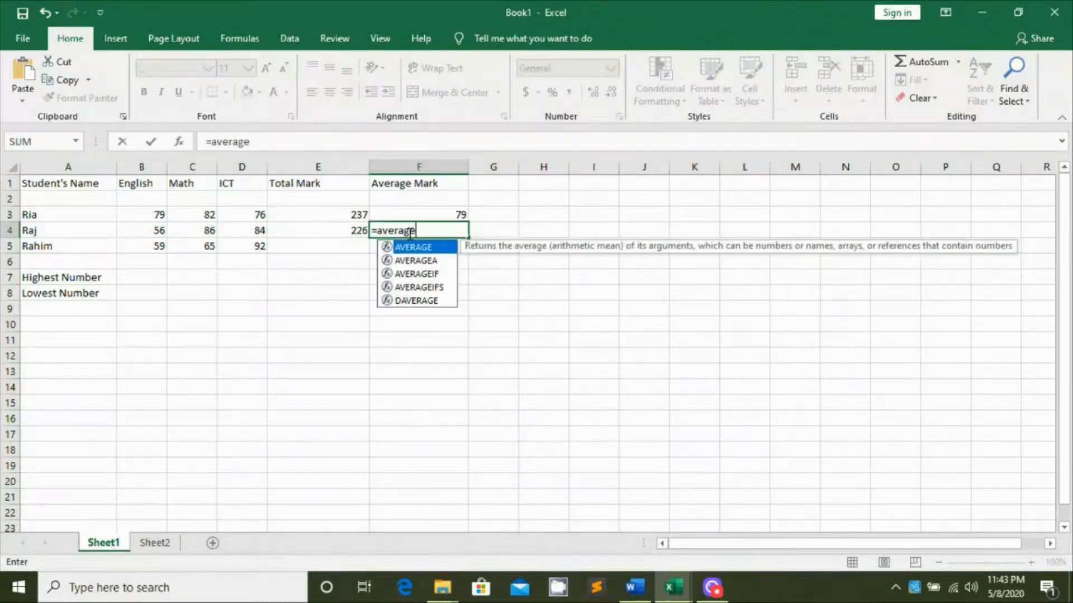
text(()
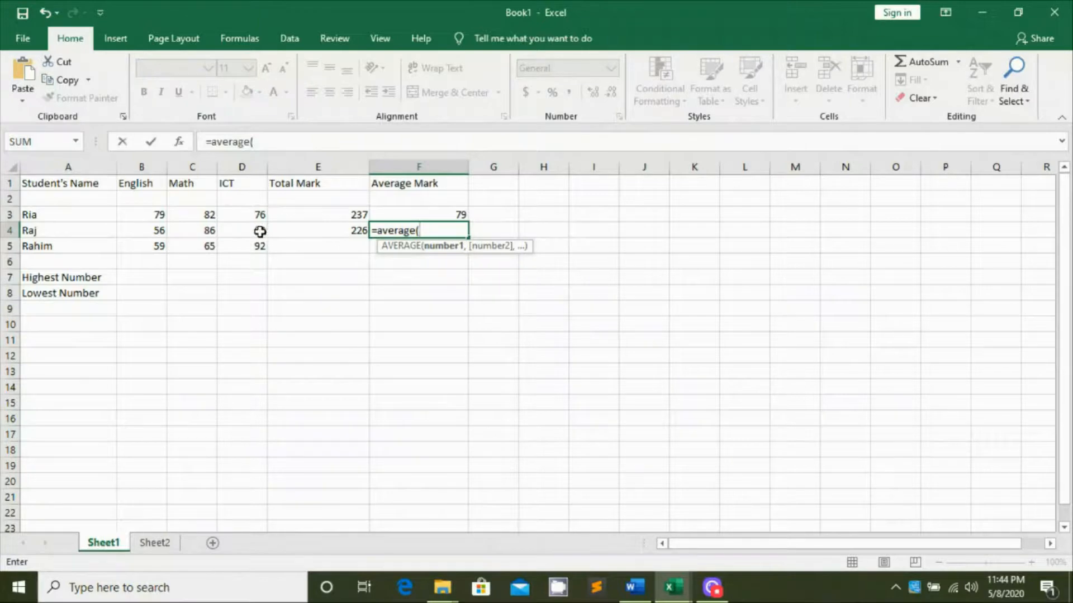
text(b4:d4)
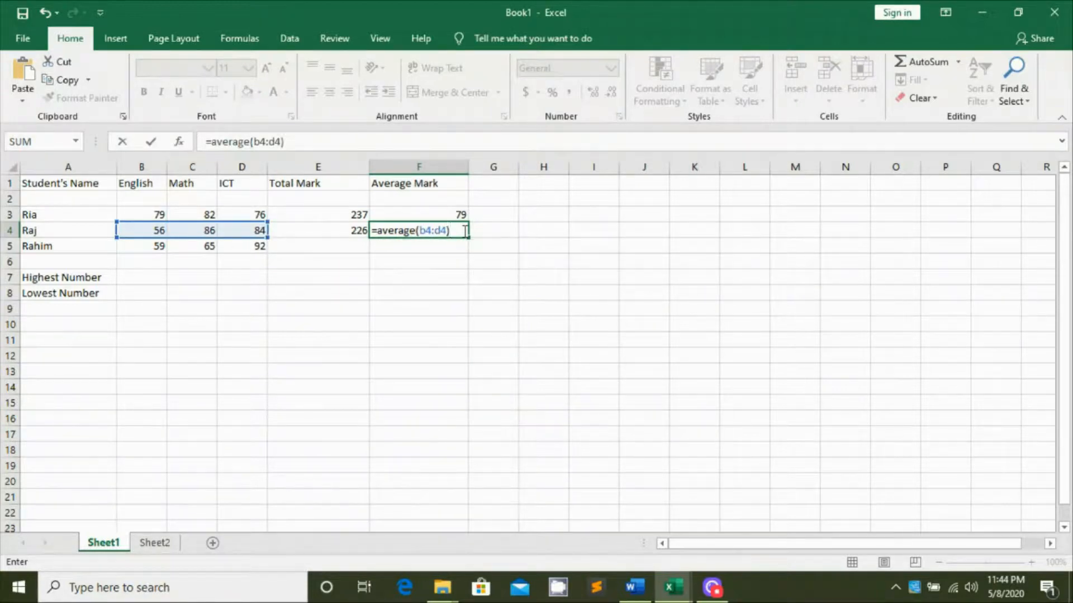
text())
key(Return)
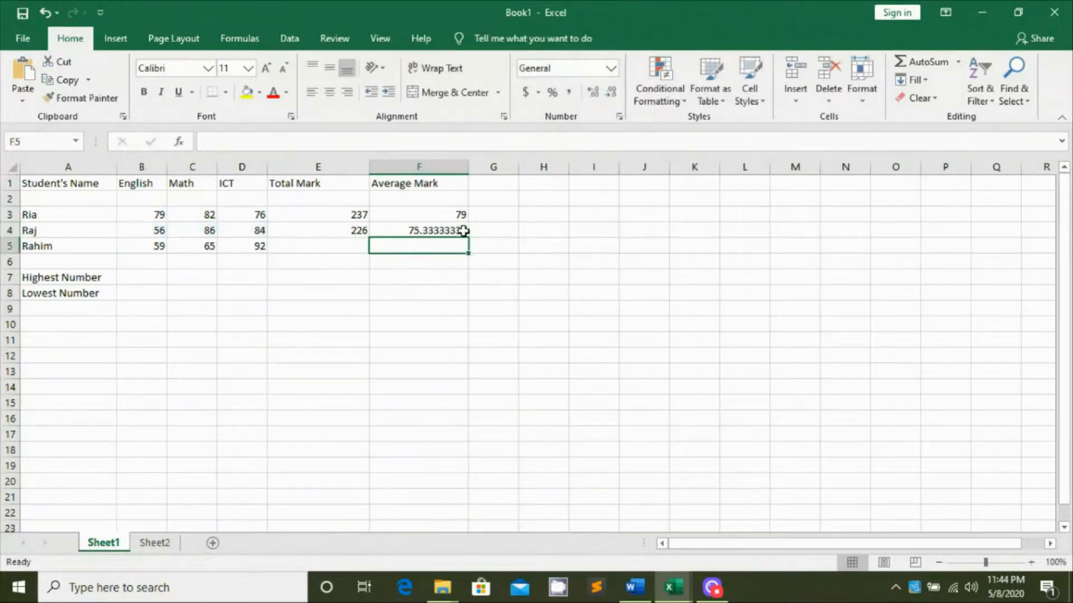
Calculate the third student's total mark in E5 with the formula =sum(b5:d5)
double_click(342, 249)
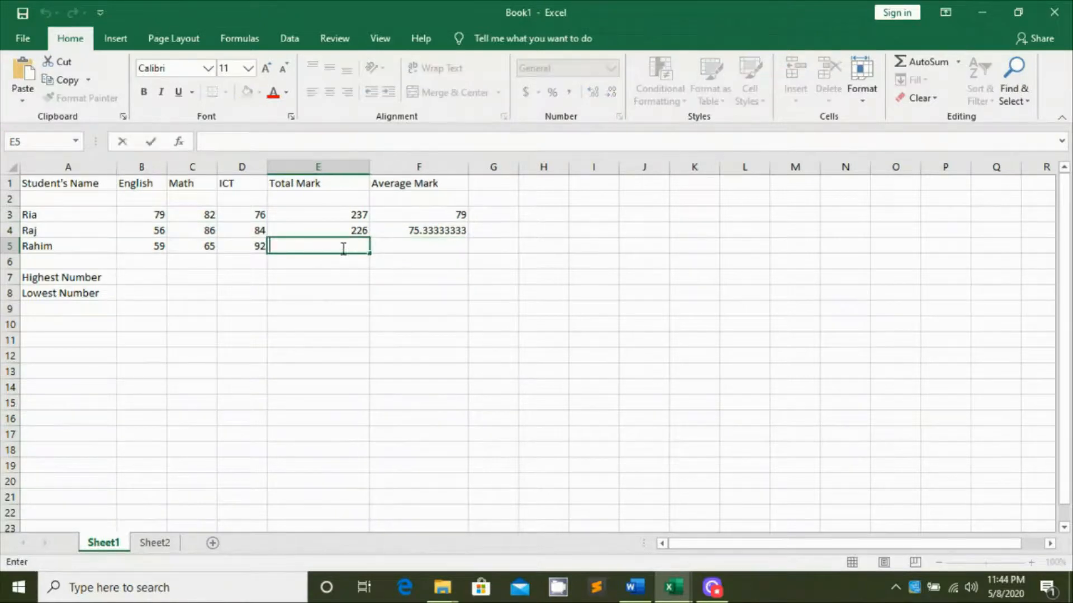
text(=)
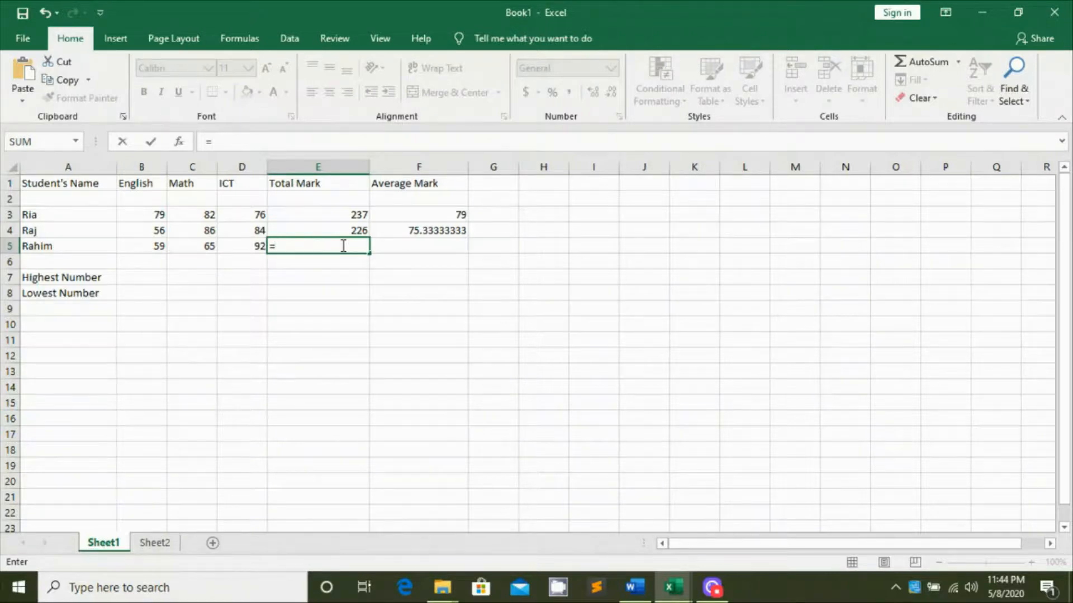
text(sum)
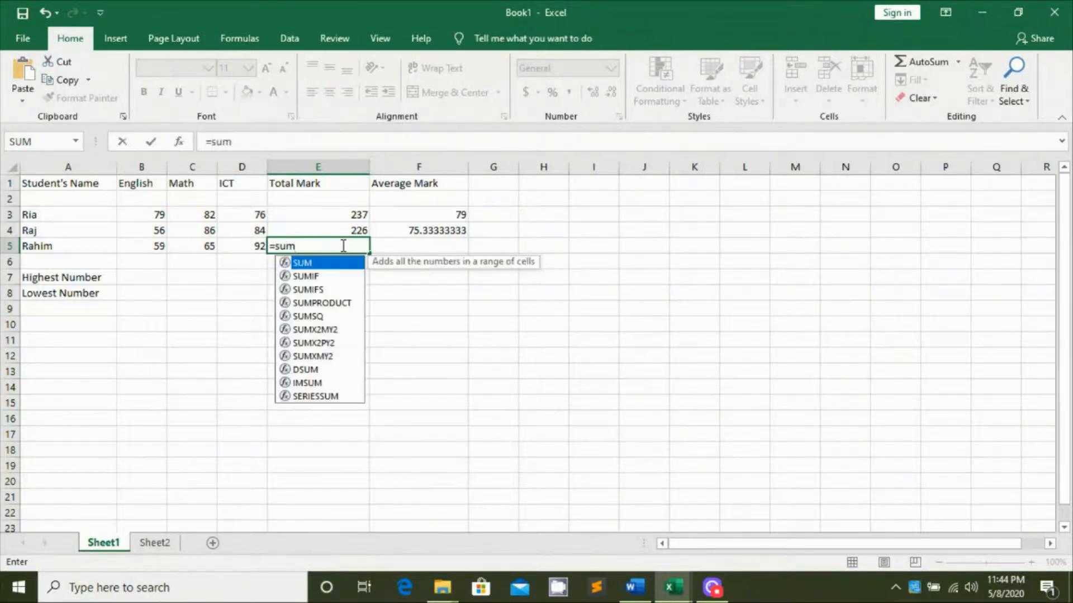
text(()
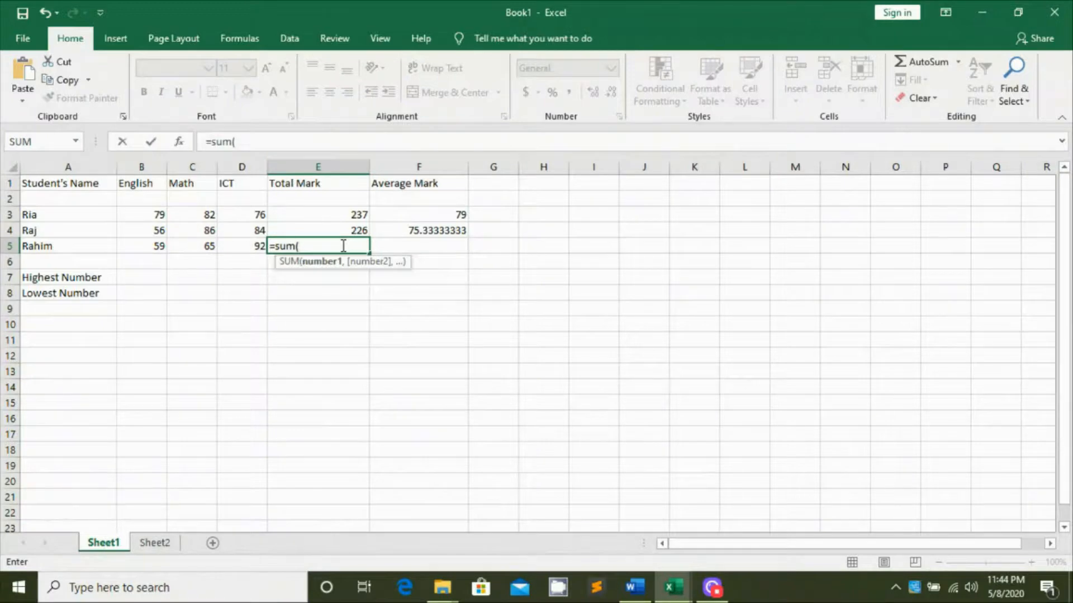
text(b)
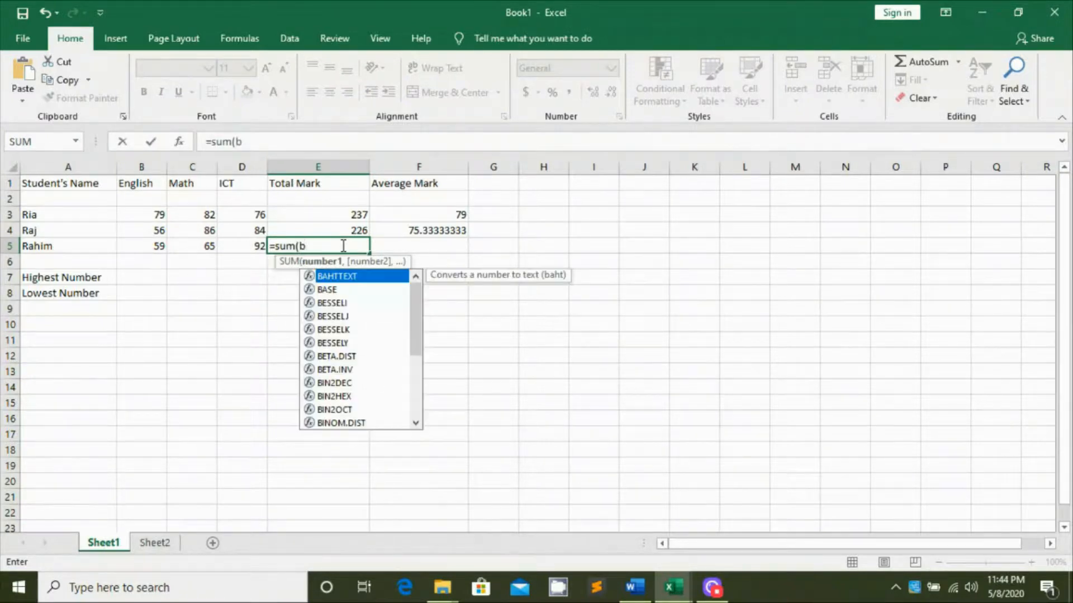
text(5:)
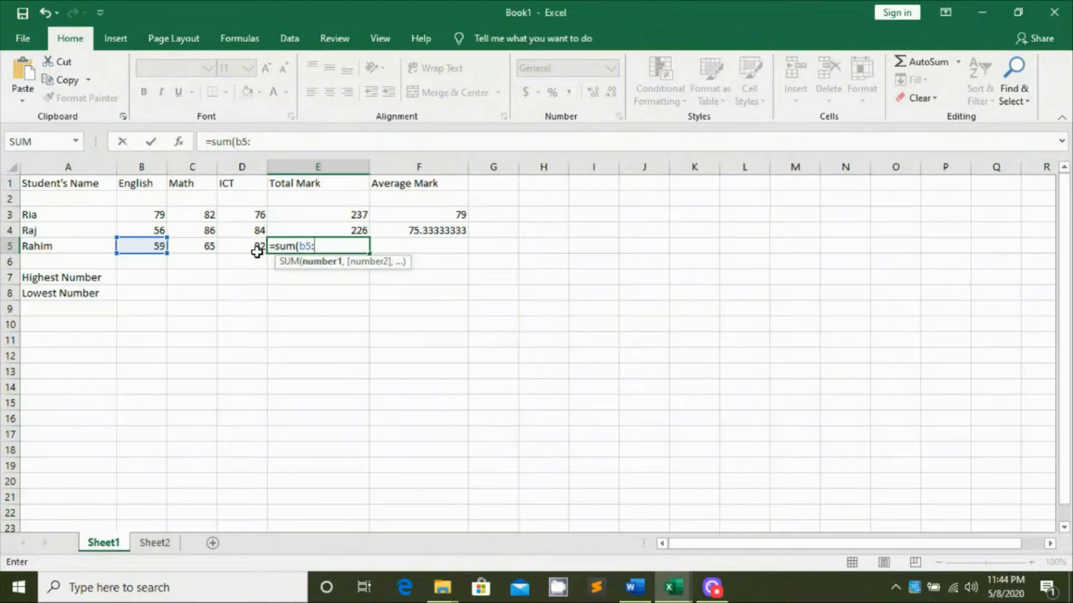
text(d5)
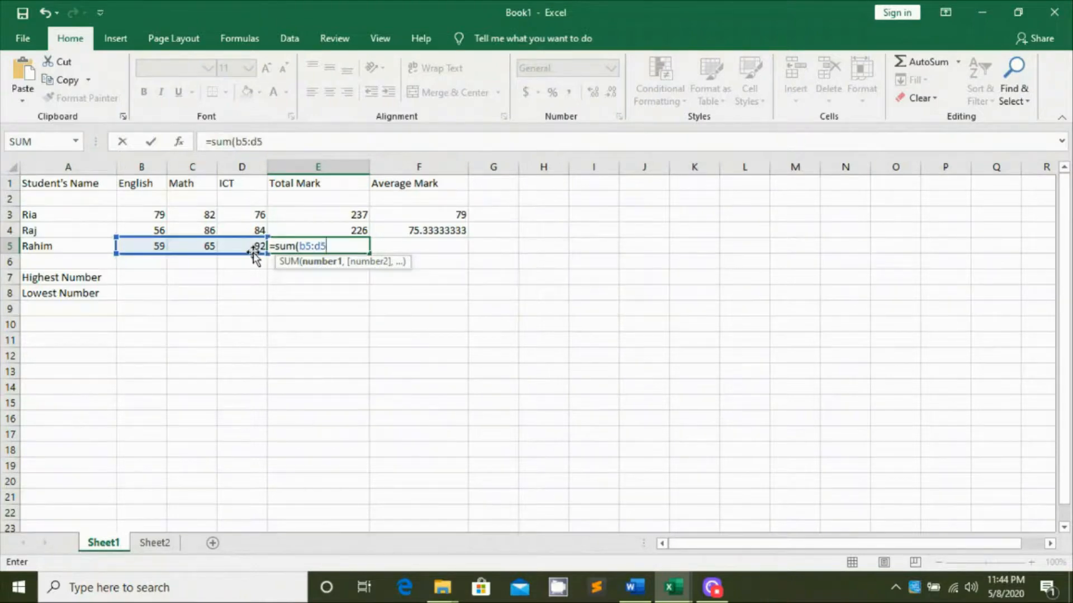
text())
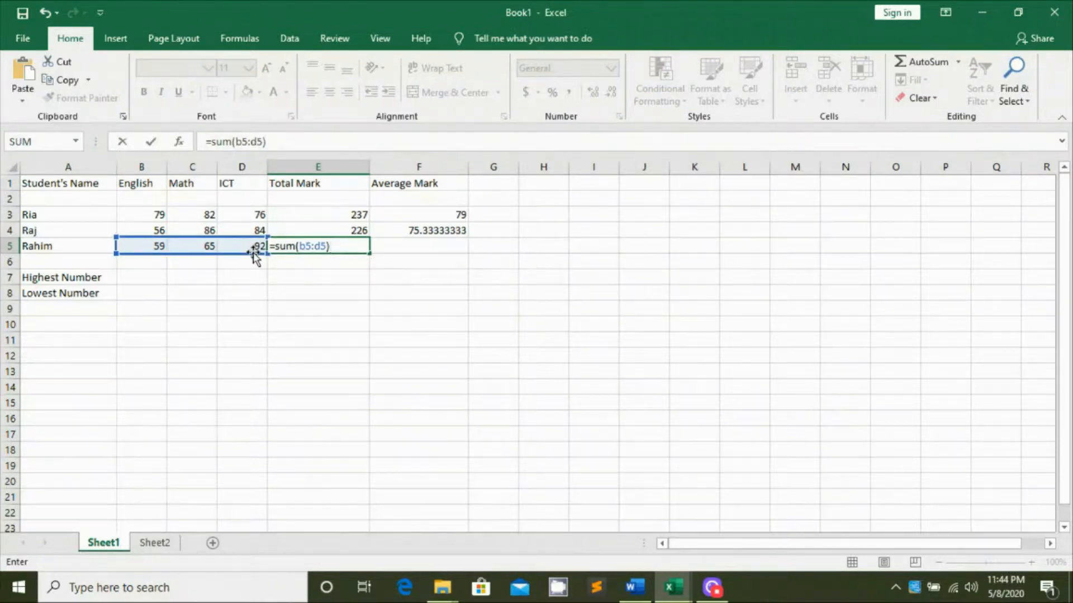
key(Return)
Calculate the third student's average mark in F5 with the formula =average(b5:d5)
click(412, 247)
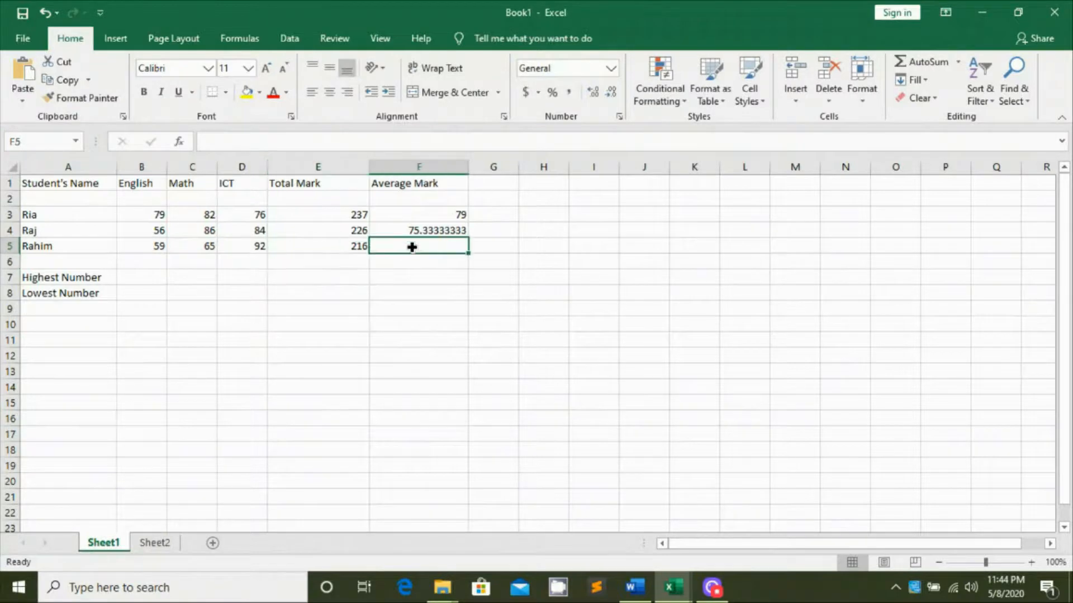
double_click(413, 248)
text(=ave)
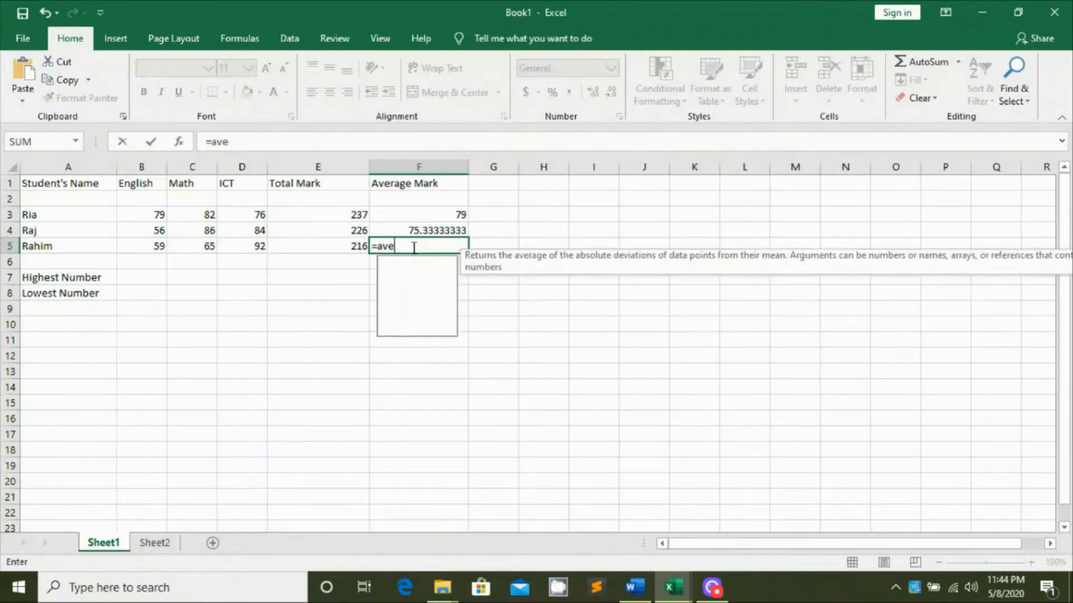
text(rage()
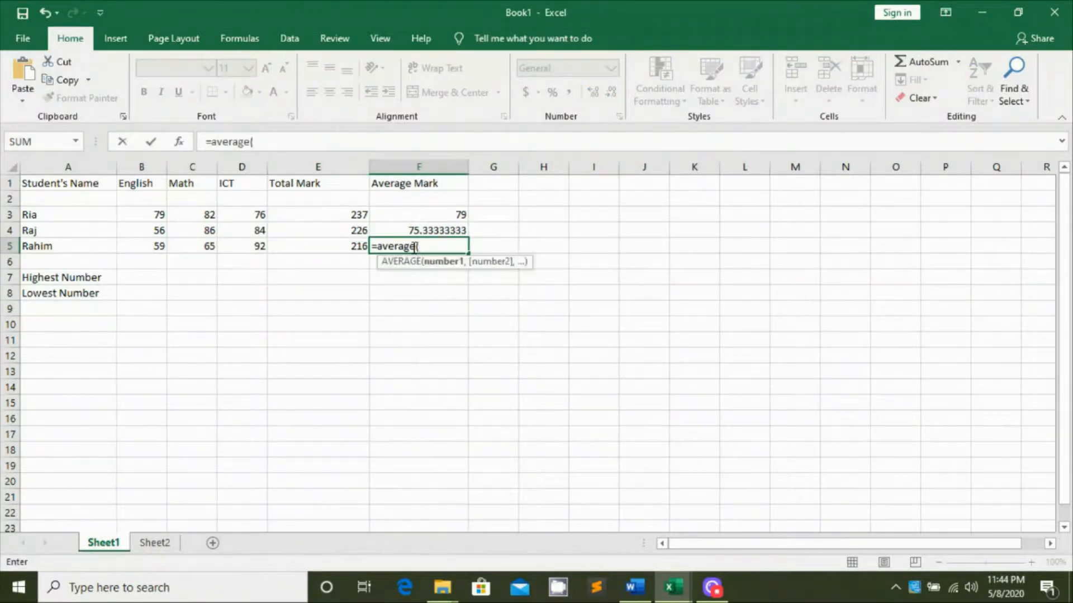
text(b5:d5)
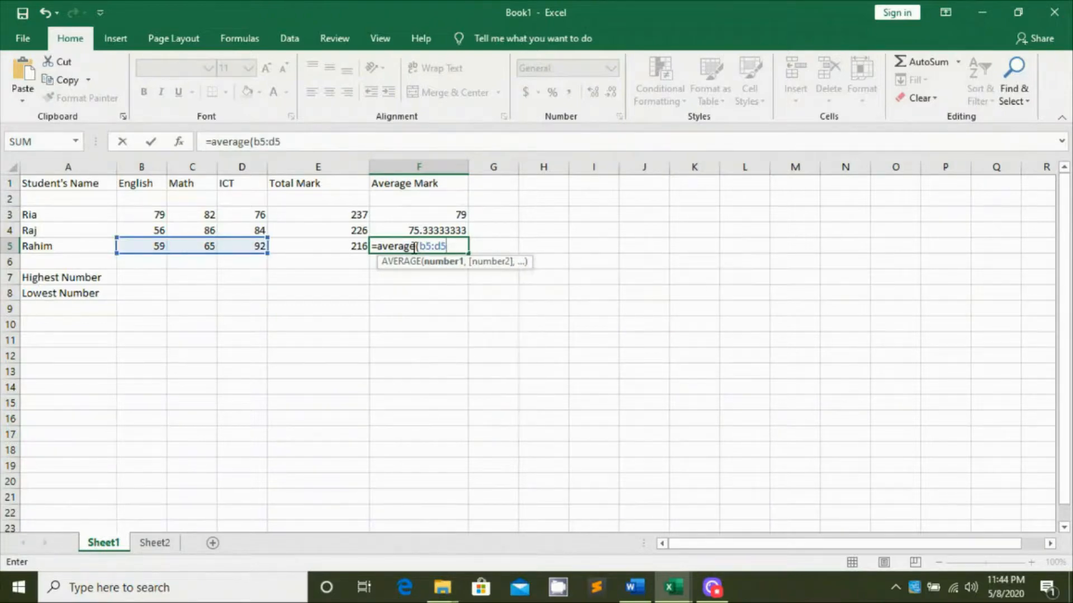
text())
key(Return)
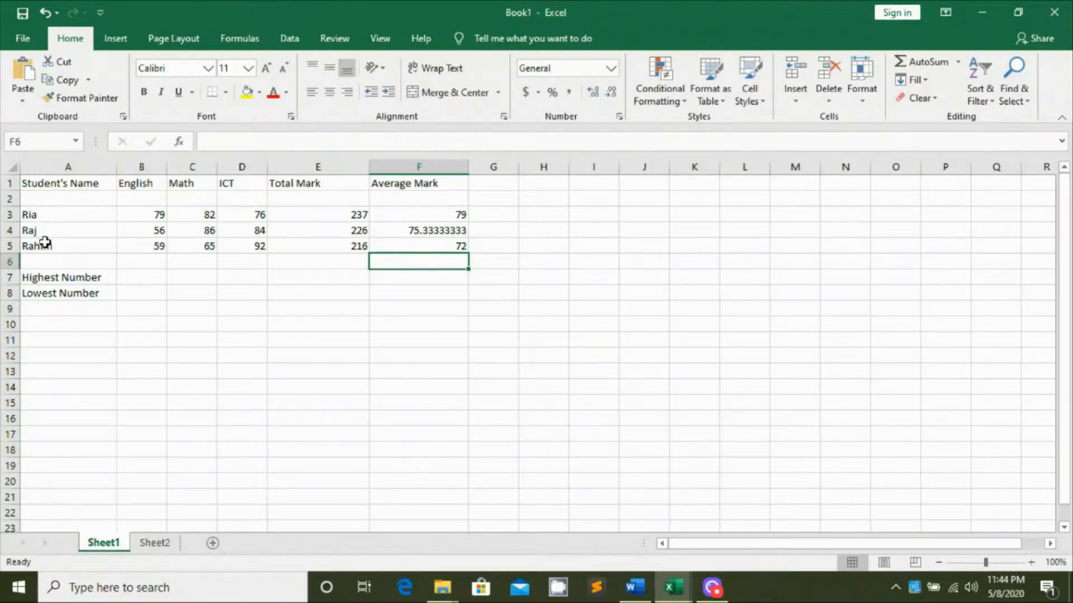
Find the highest English mark in B7 with the formula =max(b3:b5)
click(138, 275)
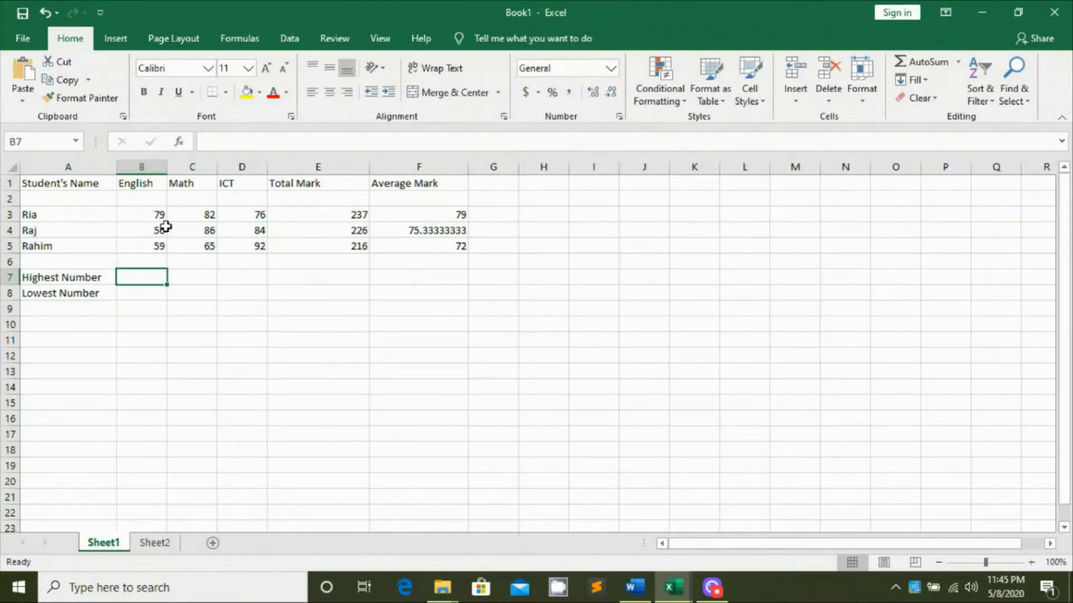
double_click(142, 275)
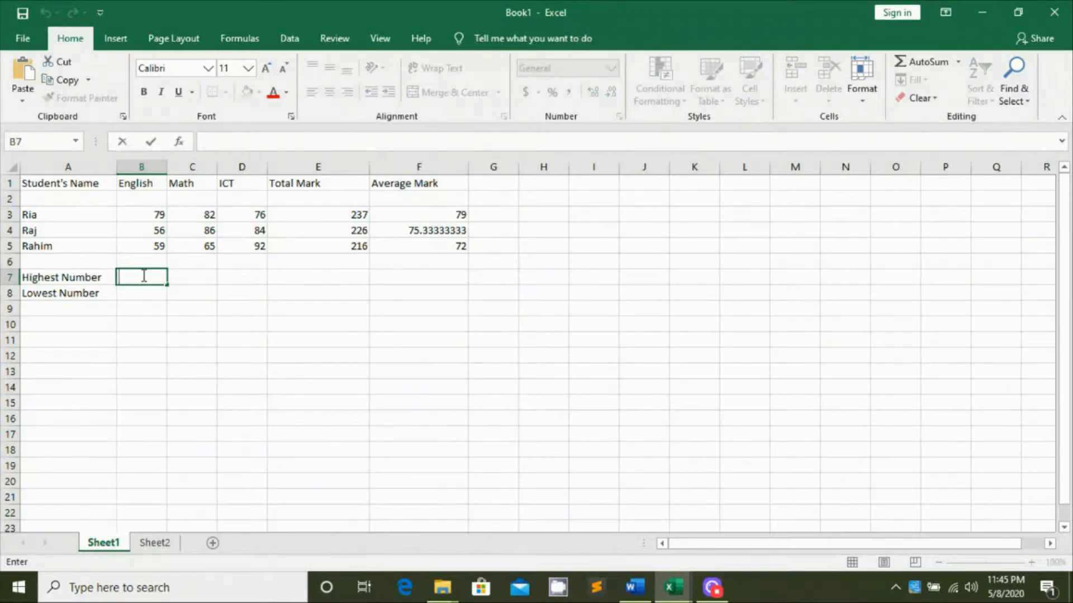
text(=)
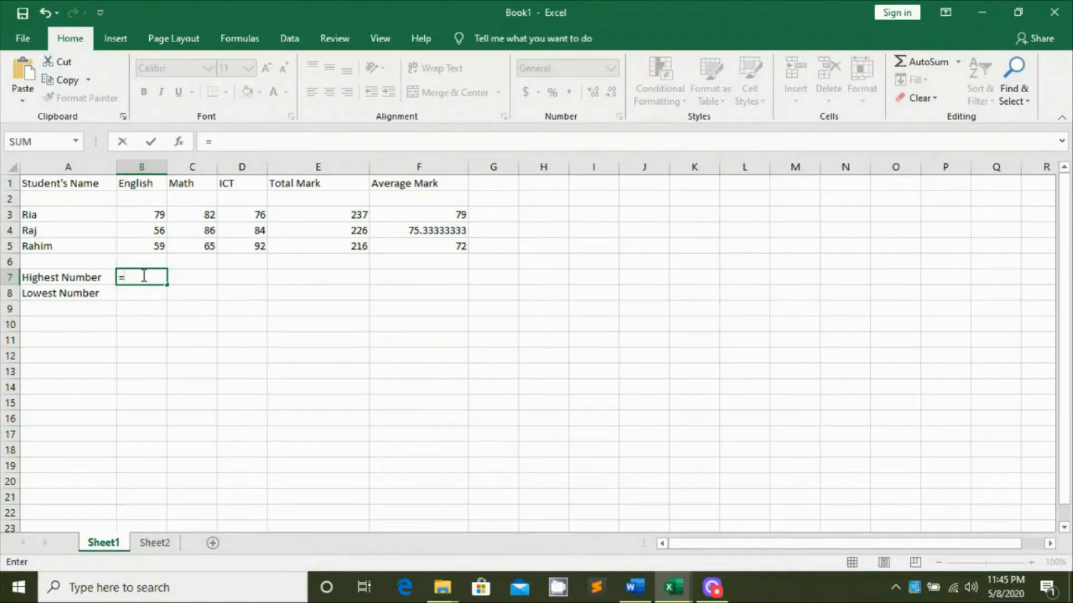
text(ma)
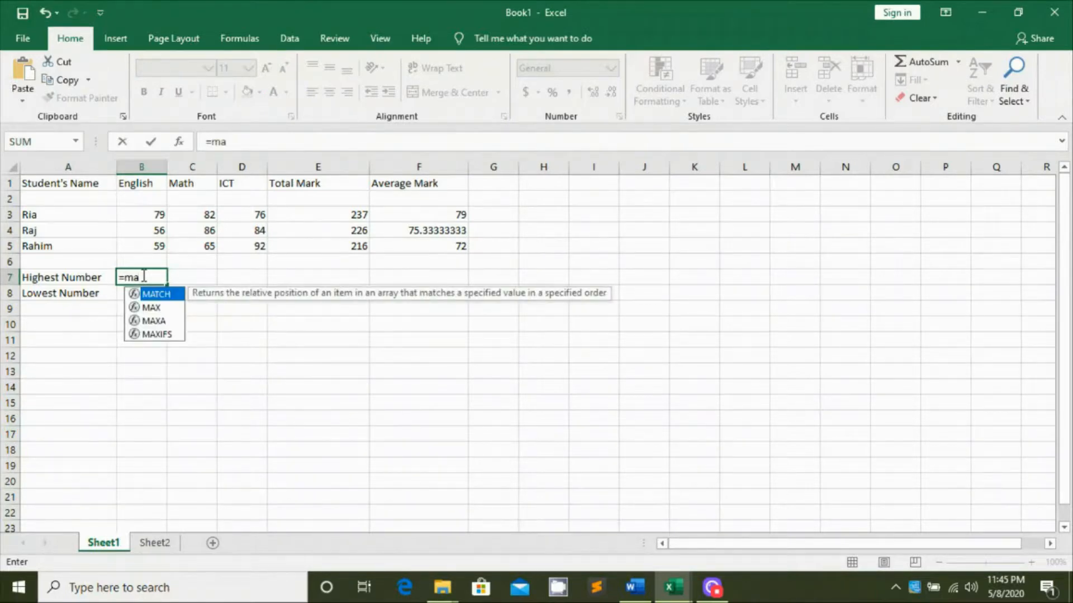
text(x()
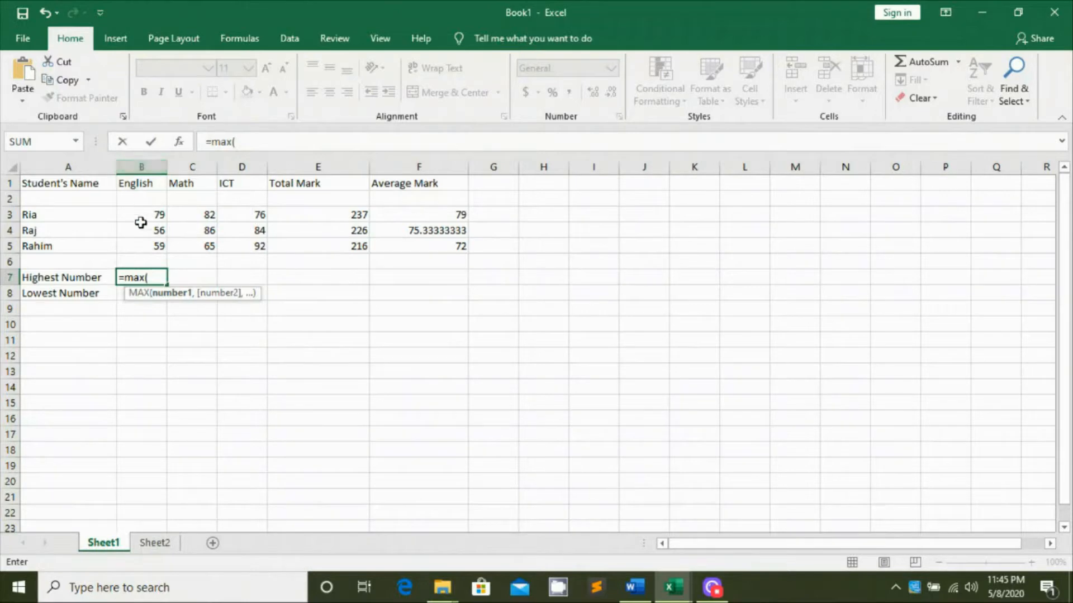
text(b3:)
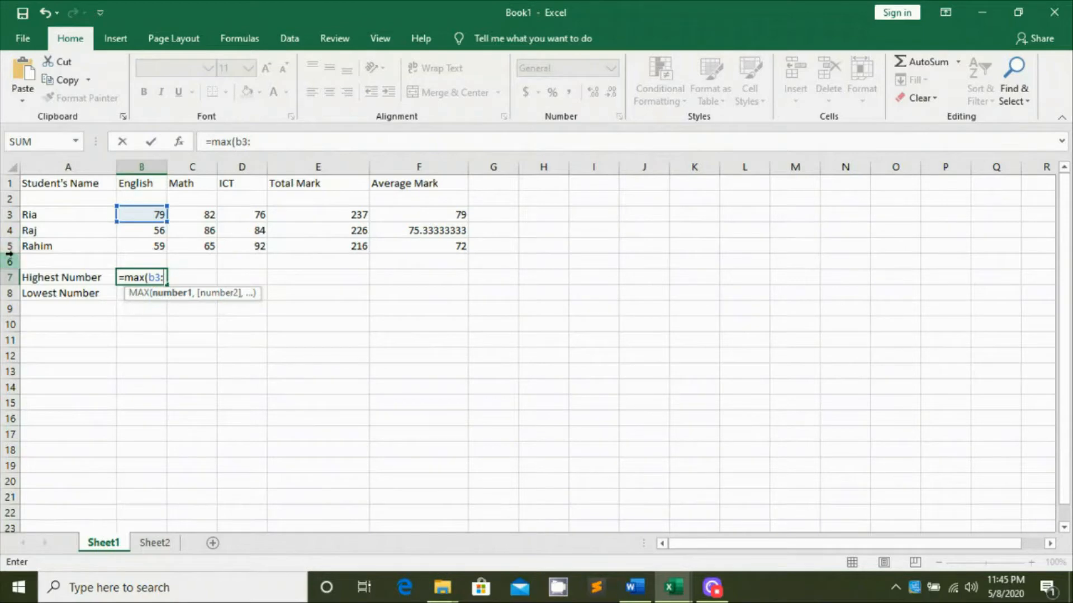
text(b5)
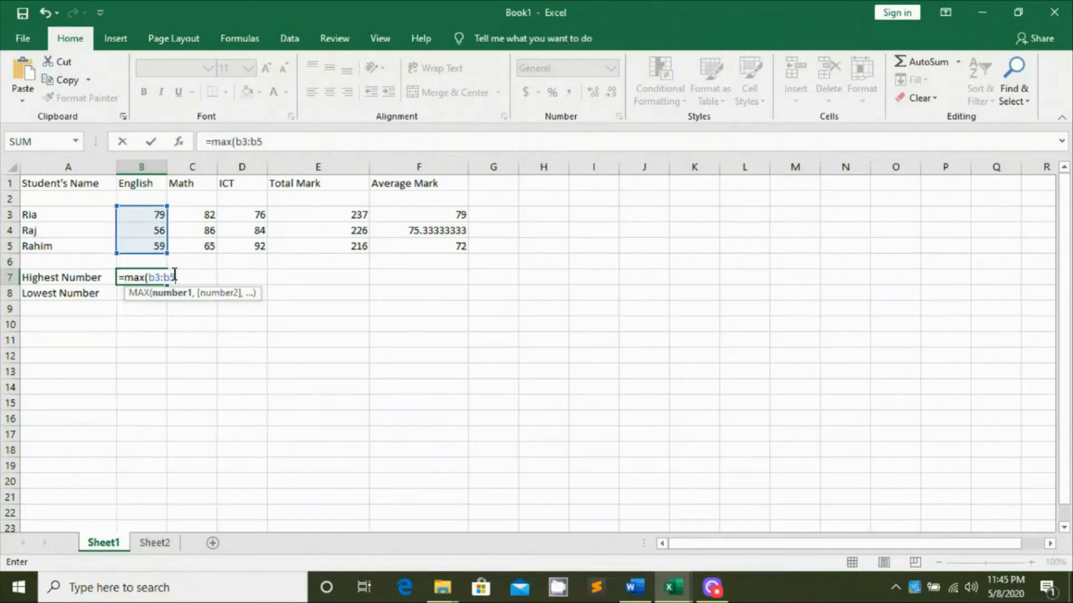
text())
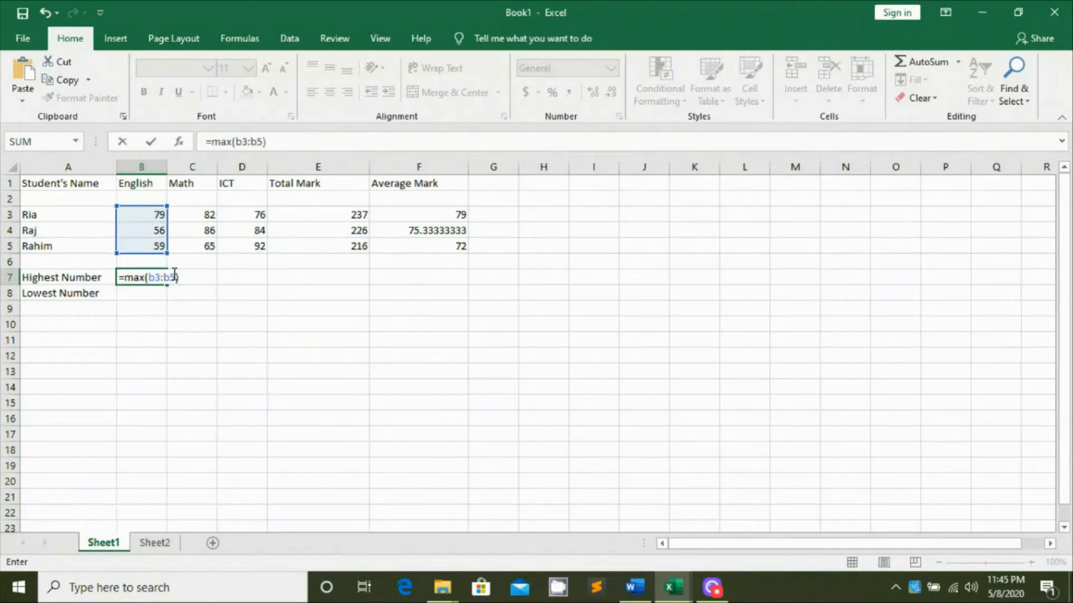
key(Return)
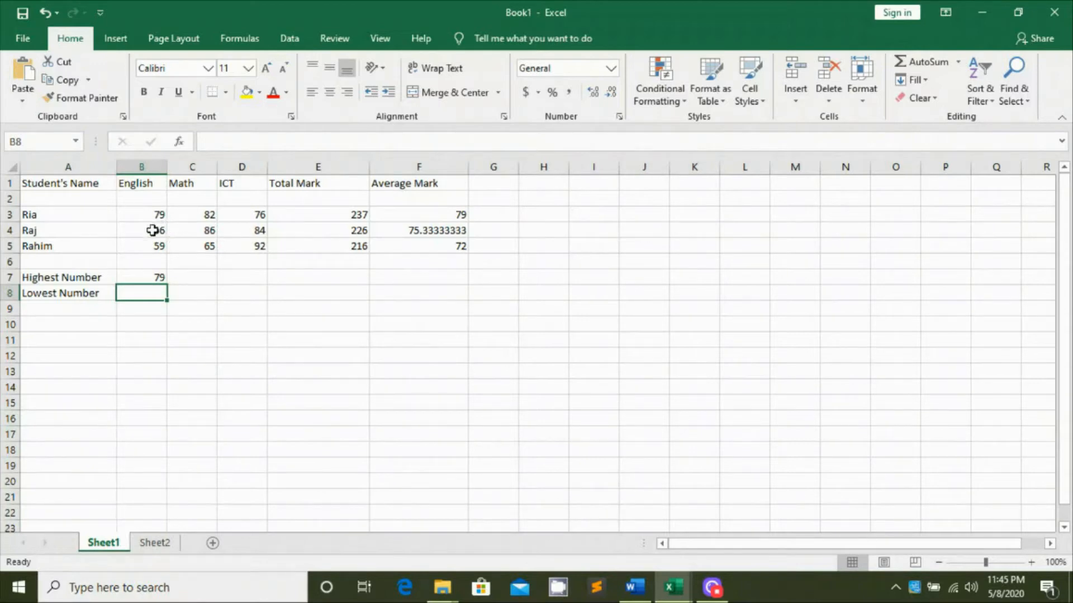
Find the lowest English mark in B8 with the formula =min(b3:b5)
double_click(147, 294)
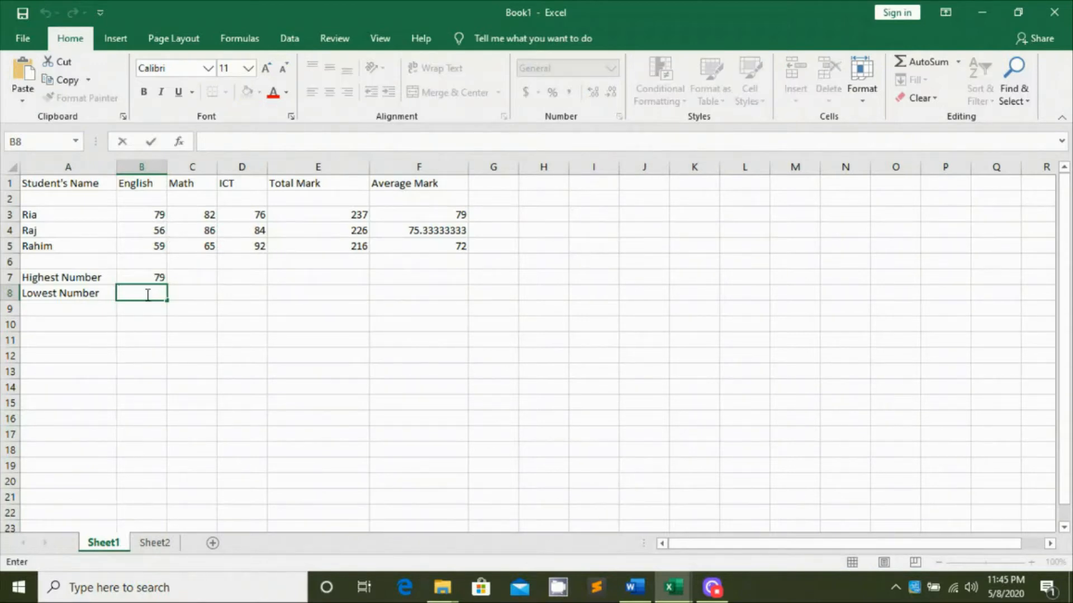
text(=)
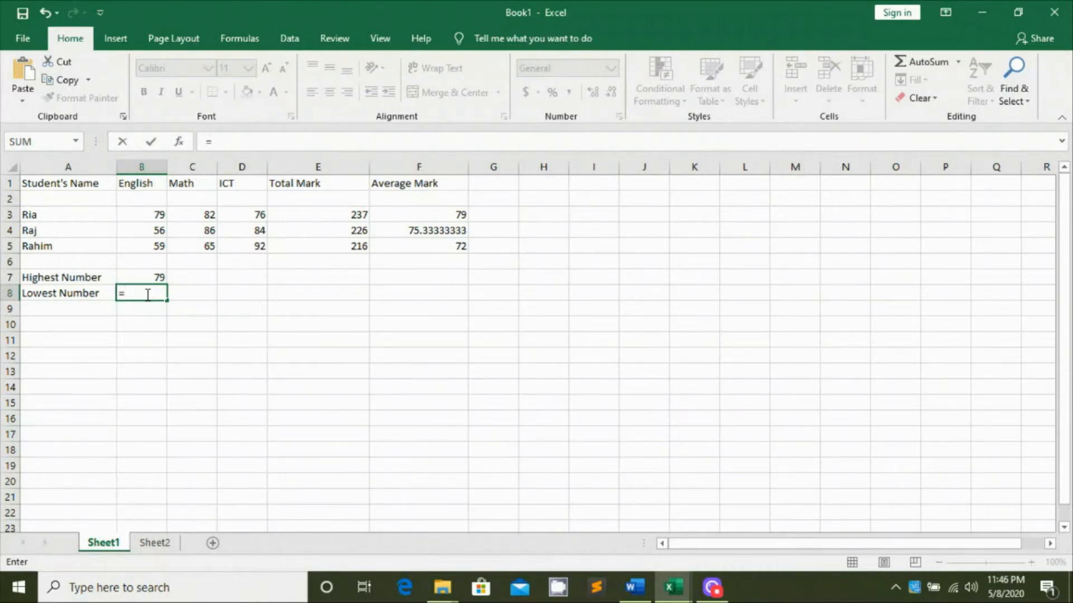
text(min)
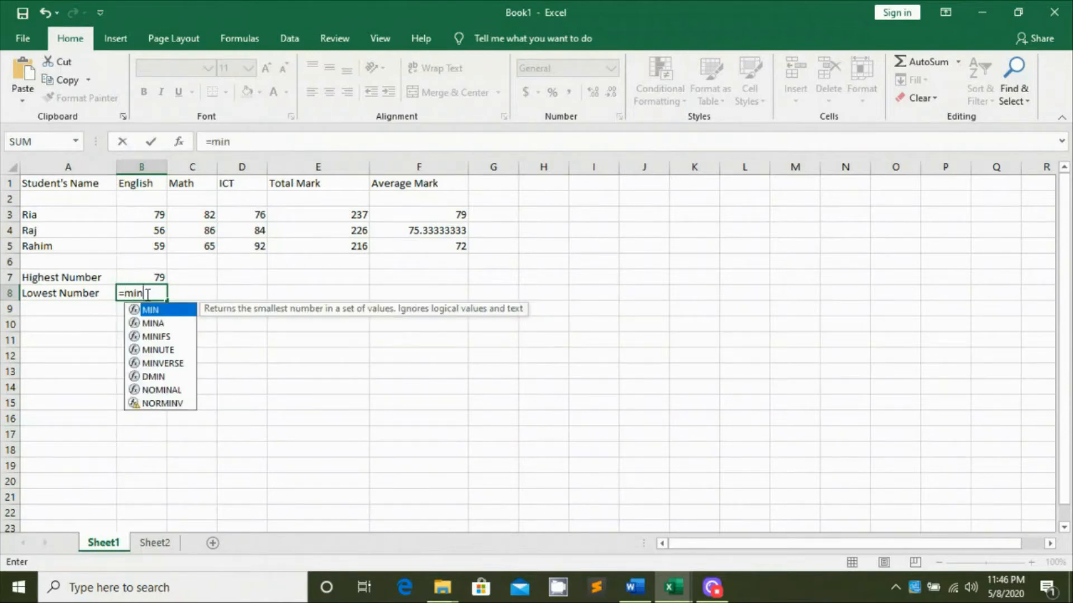
text(()
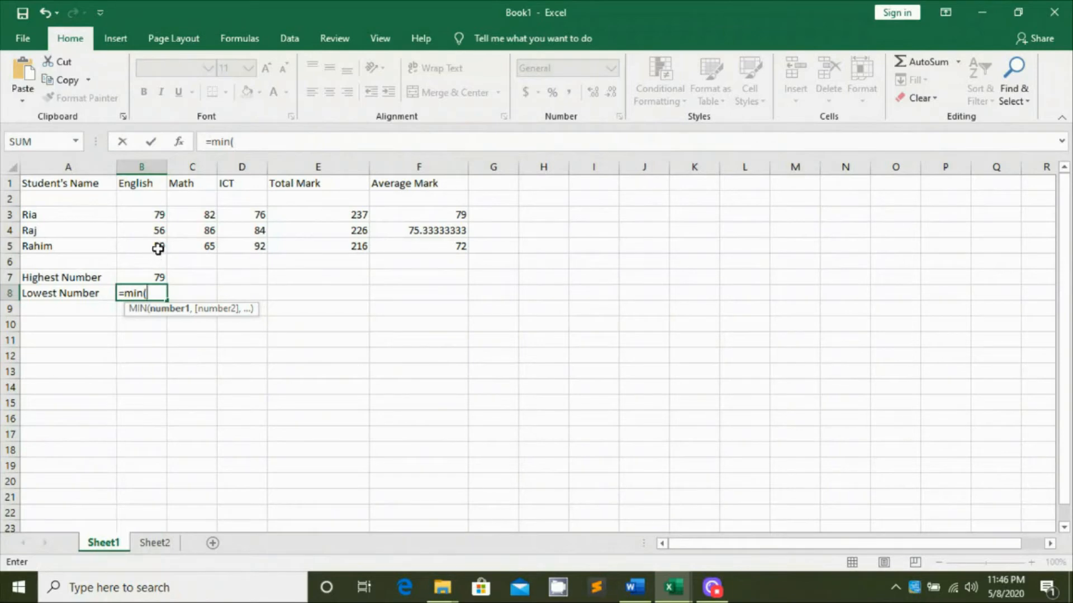
text(b3:b5)
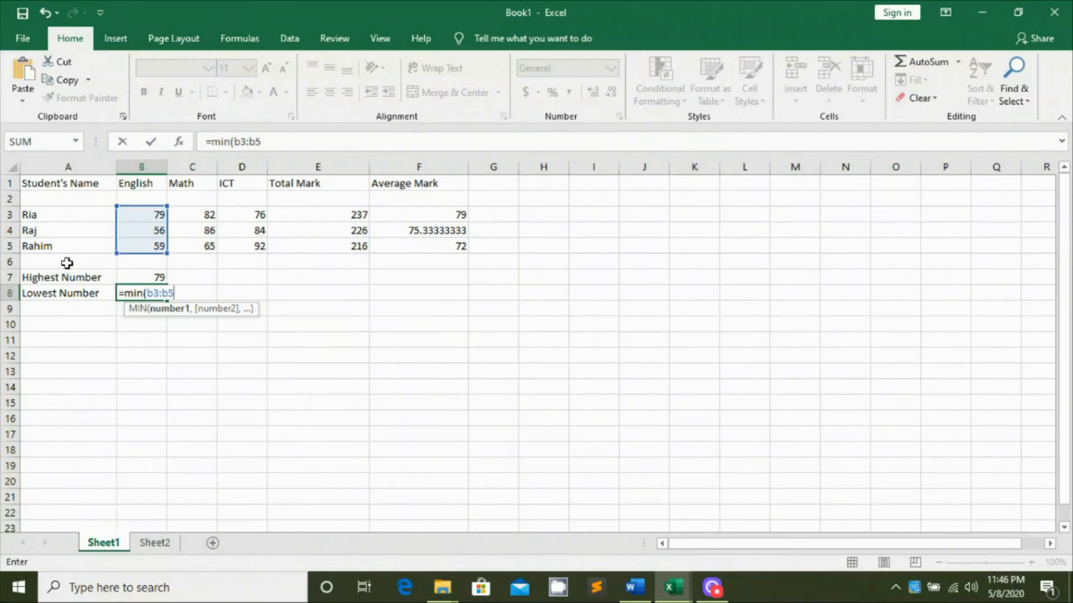
text())
key(Return)
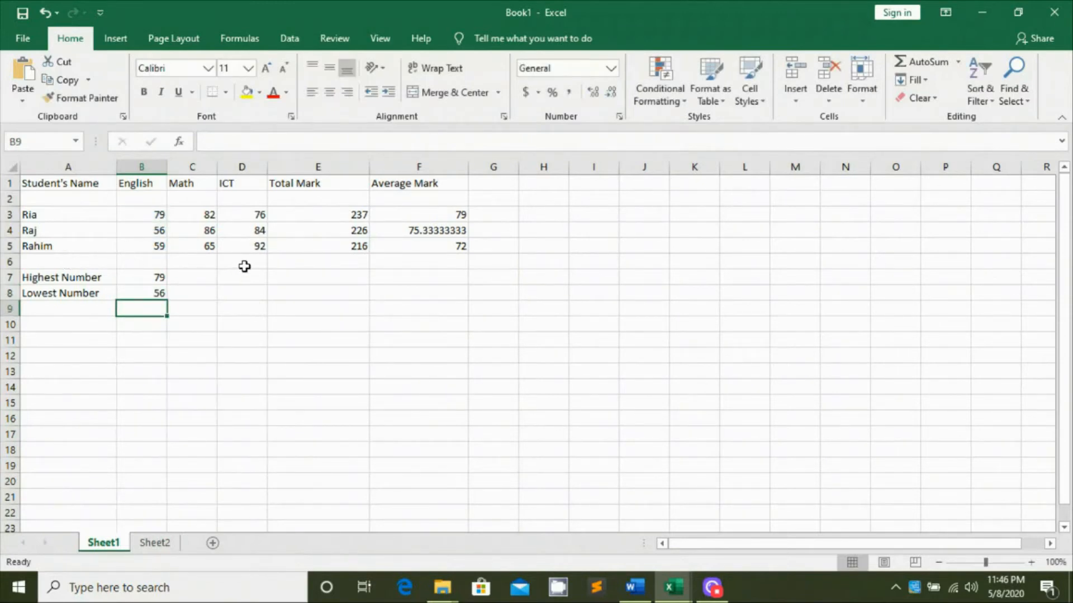
Look over the Math and ICT marks, and switch to the Word document to check the marks table
click(196, 275)
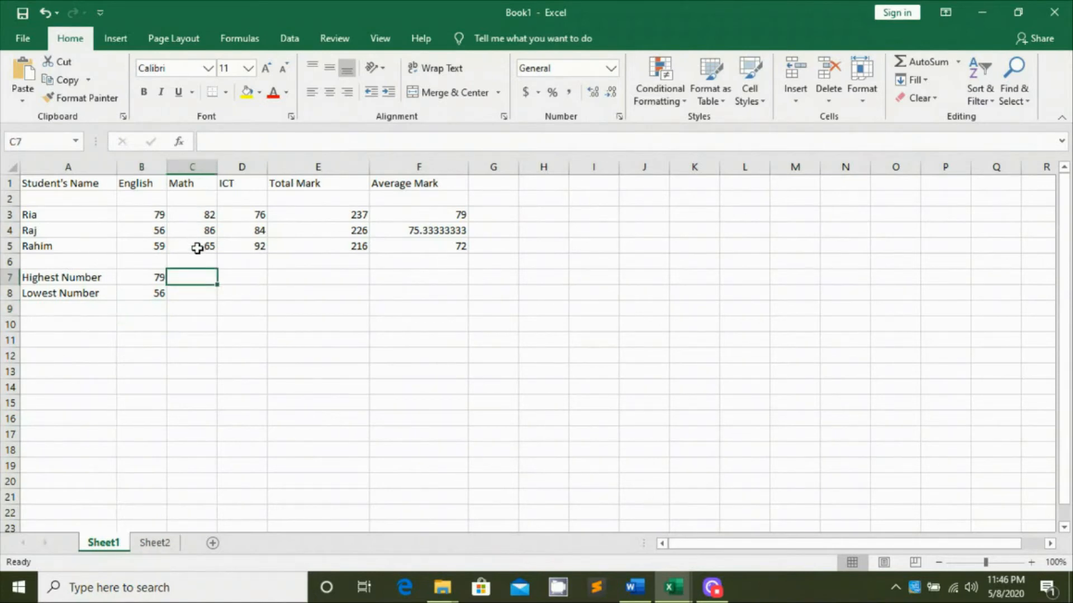
click(251, 217)
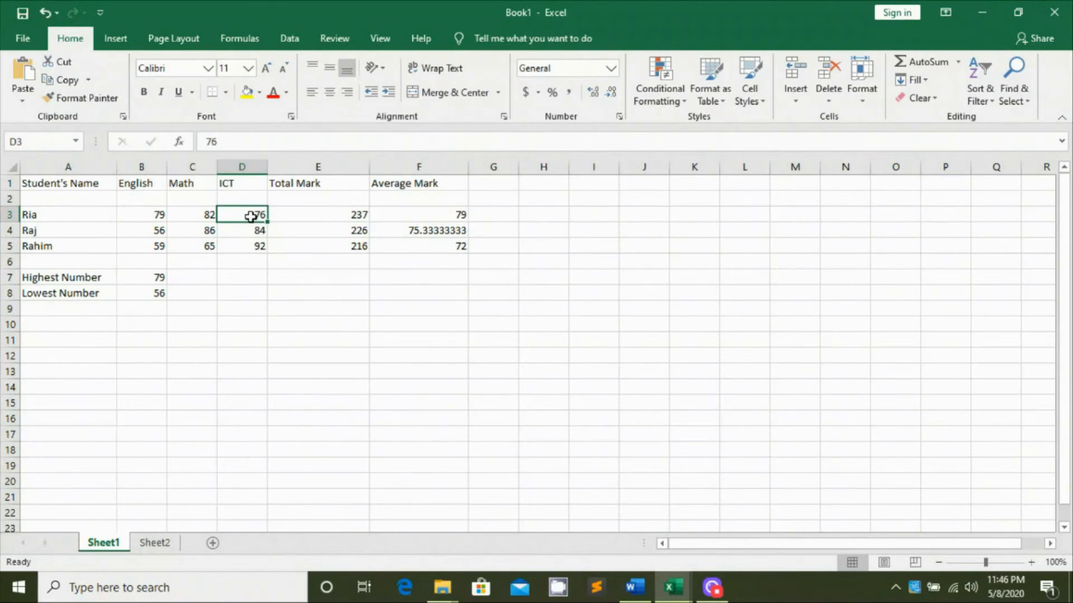
click(248, 248)
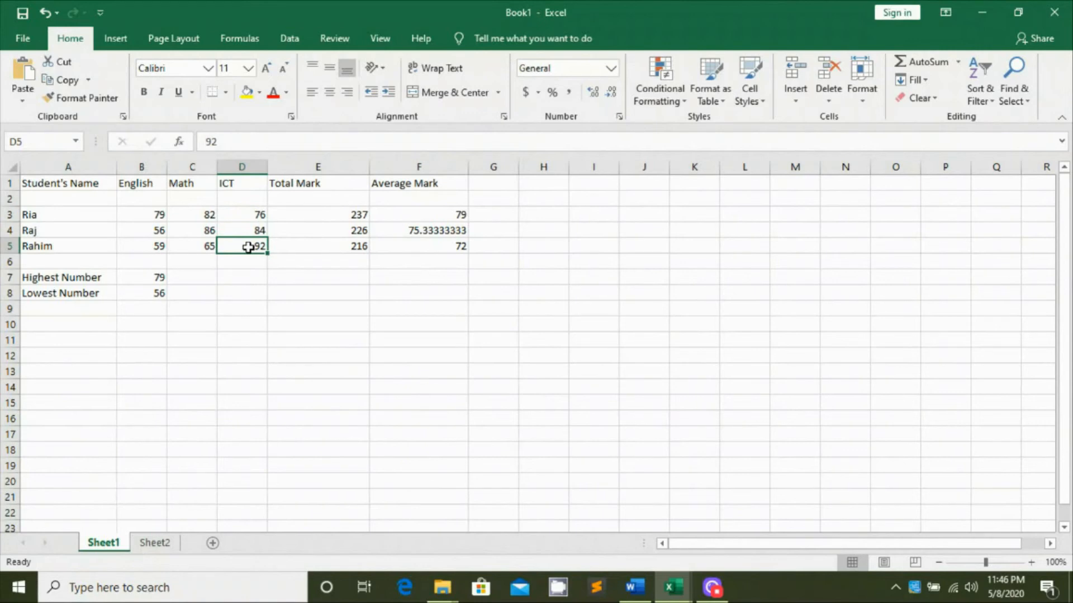
click(634, 586)
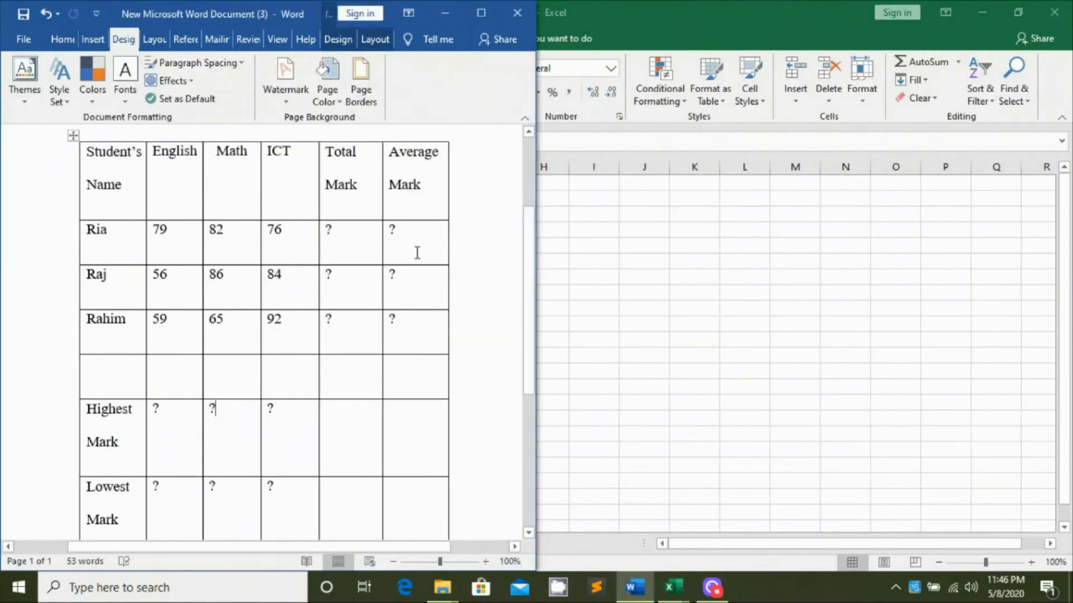